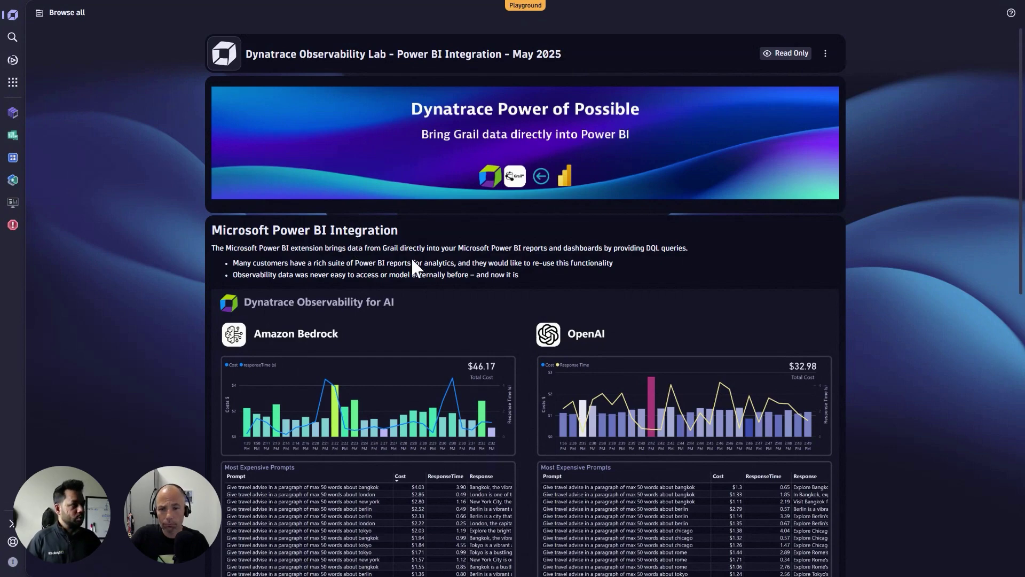
# Review the Power BI Integration launchpad, covering the AI observability charts, prerequisites, setup, supported products, documentation and additional resources
pyautogui.scroll(-5, 907, 384)
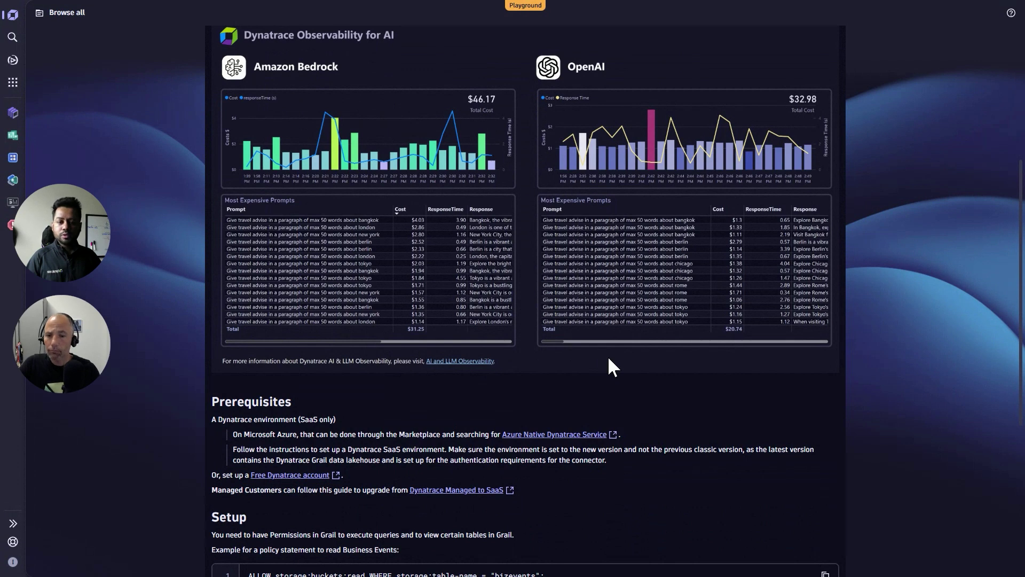
pyautogui.scroll(-3, 591, 377)
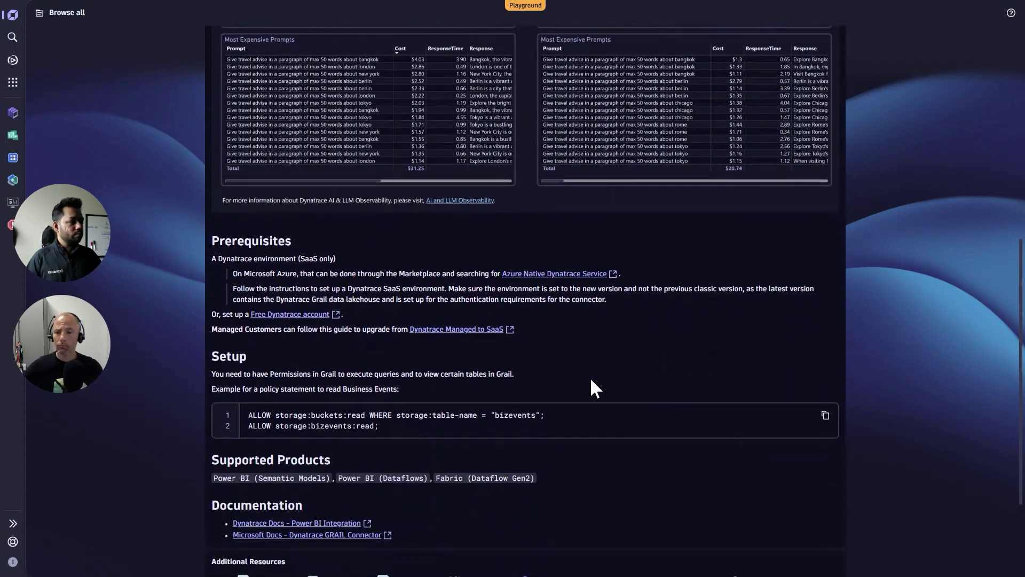
pyautogui.scroll(-3, 591, 381)
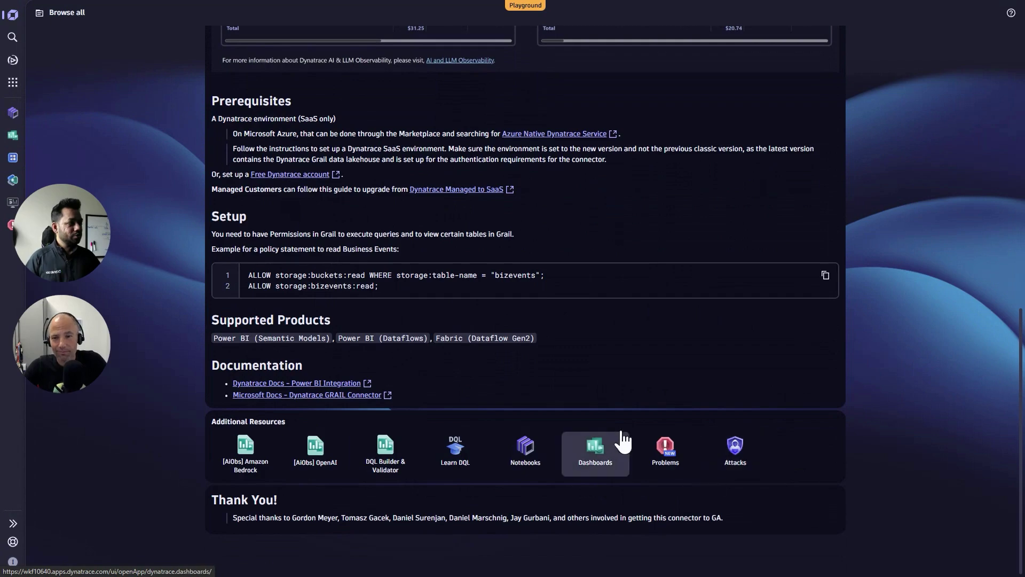
pyautogui.scroll(15, 150, 507)
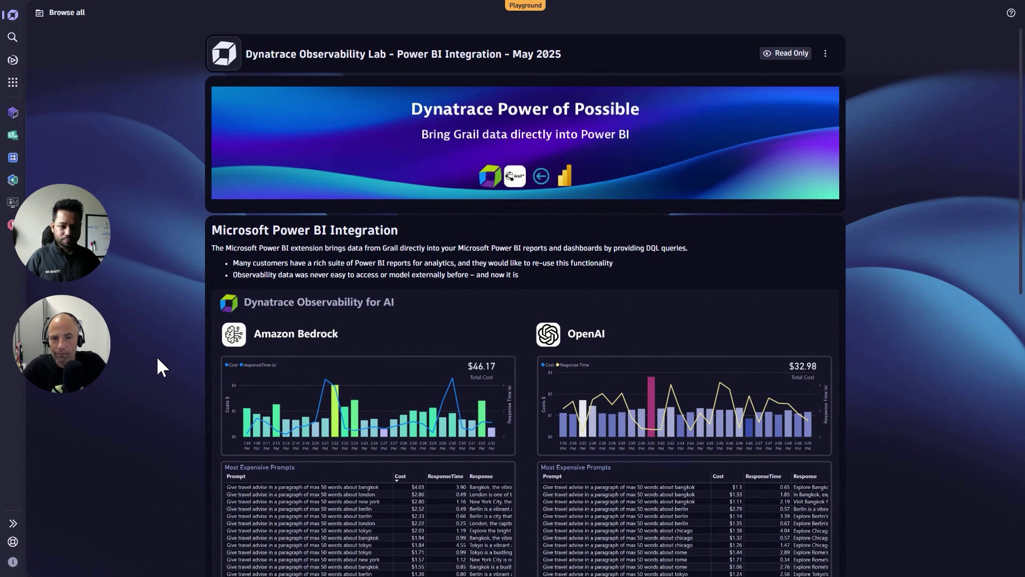
# Switch to the [AiObs] OpenAI dashboard and review its health, prompt caching, service quality and end-to-end tracing sections
pyautogui.hotkey('ctrl', 'Tab')
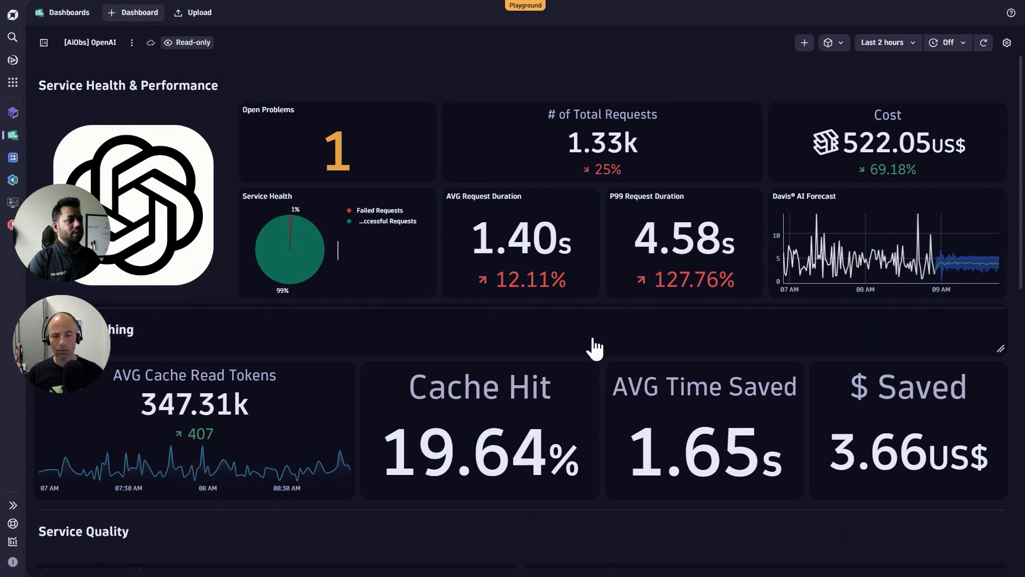
pyautogui.scroll(-3, 545, 359)
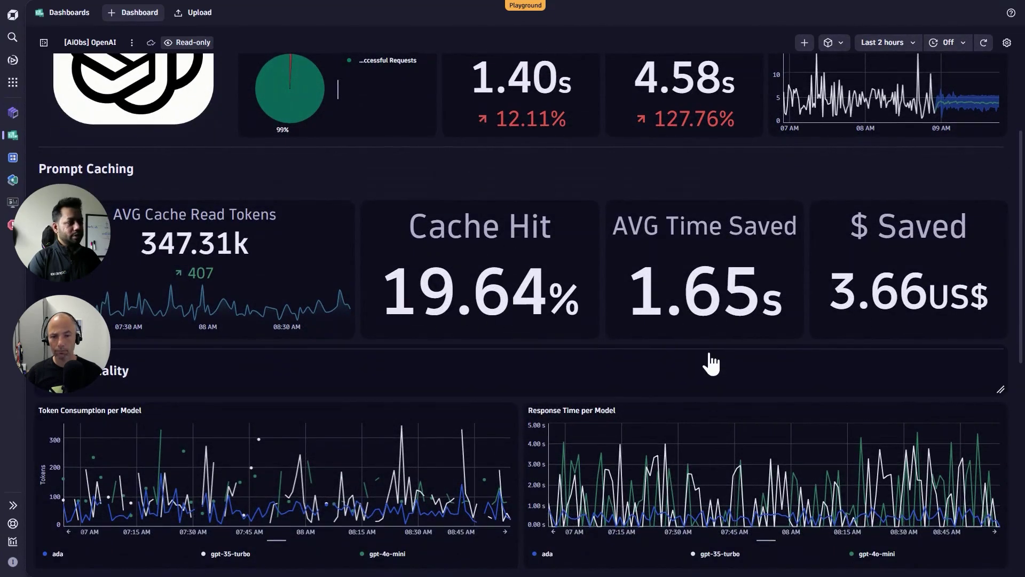
pyautogui.scroll(-3, 708, 361)
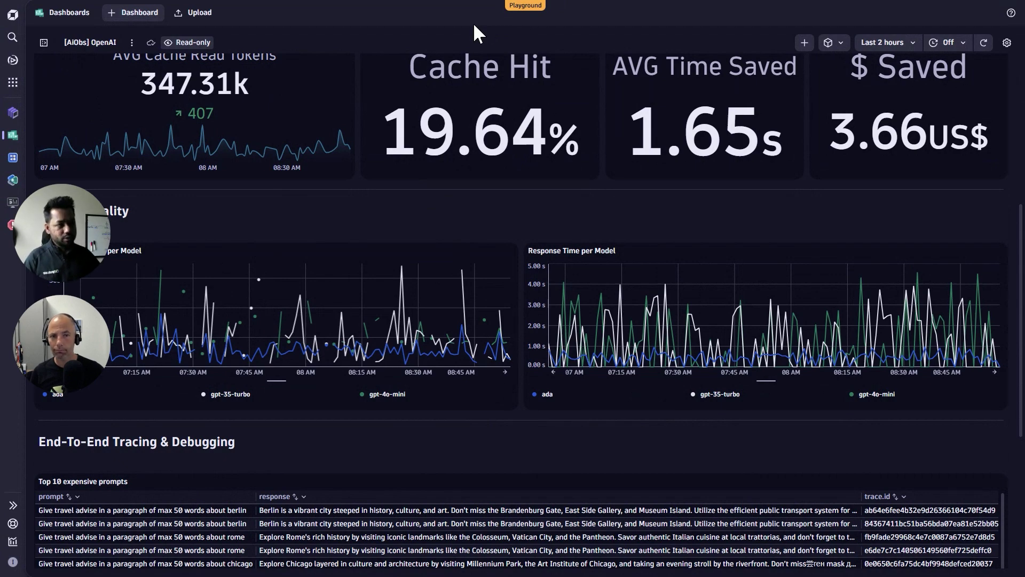
pyautogui.scroll(-4, 352, 457)
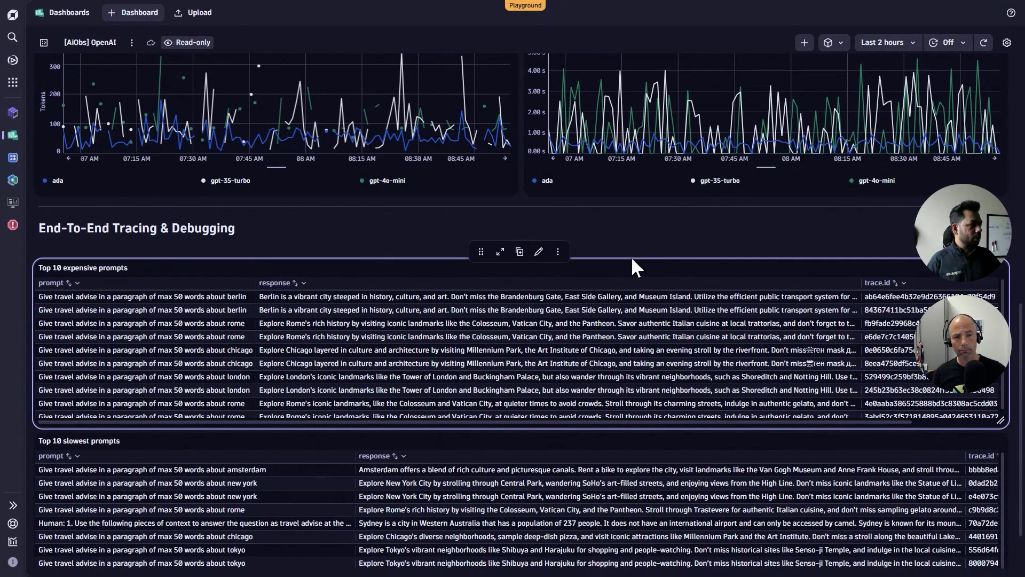
# Inspect the full DQL query behind the Top 10 expensive prompts tile and return to the dashboard's service health overview
pyautogui.click(540, 253)
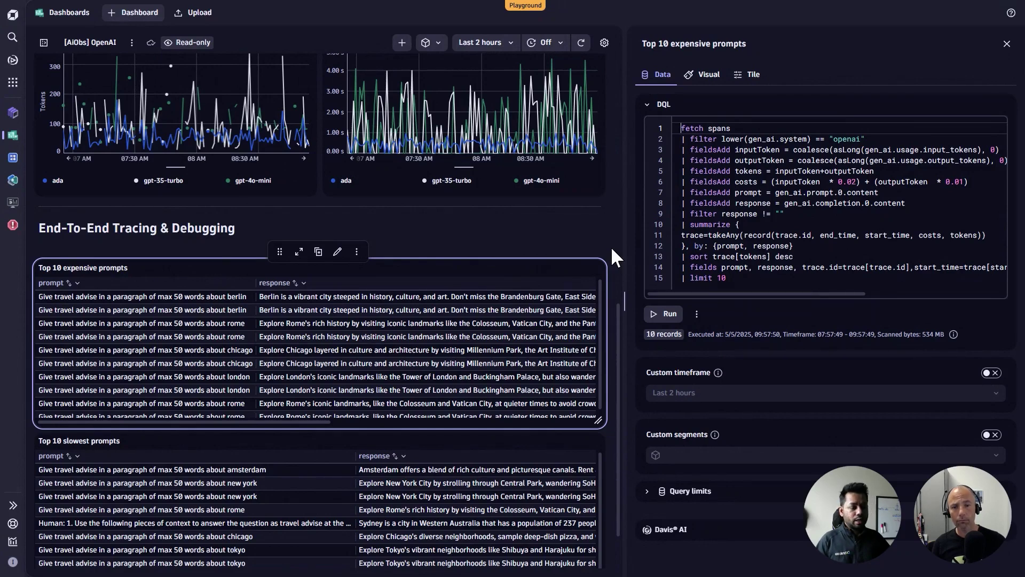
pyautogui.moveTo(681, 129); pyautogui.dragTo(754, 277)
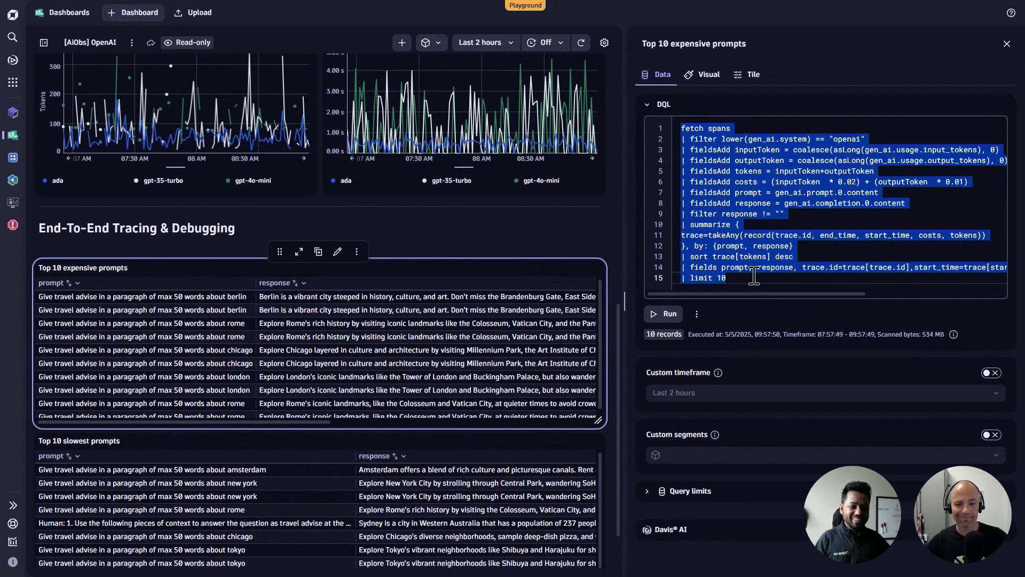
pyautogui.scroll(8, 614, 227)
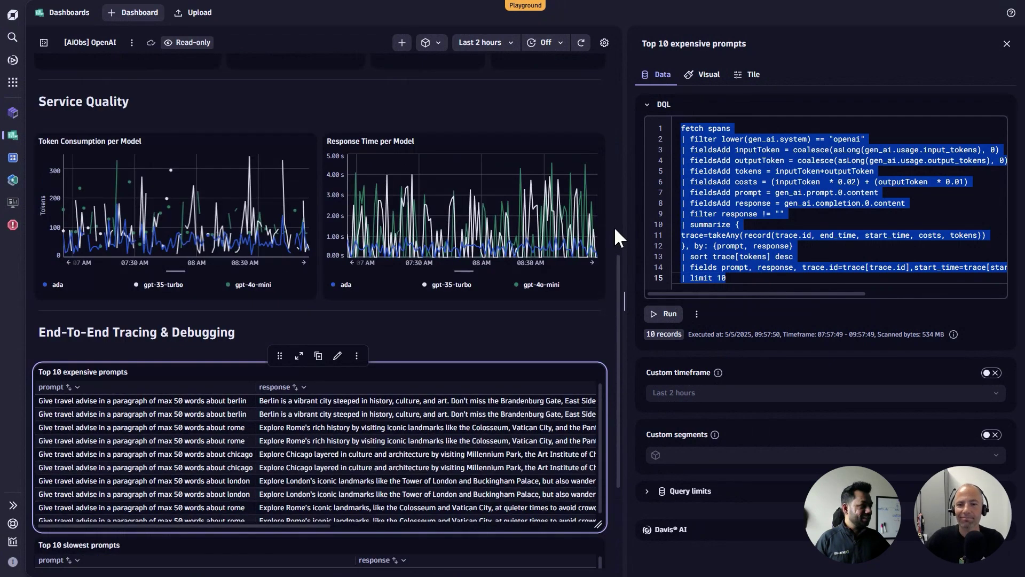
pyautogui.click(615, 226)
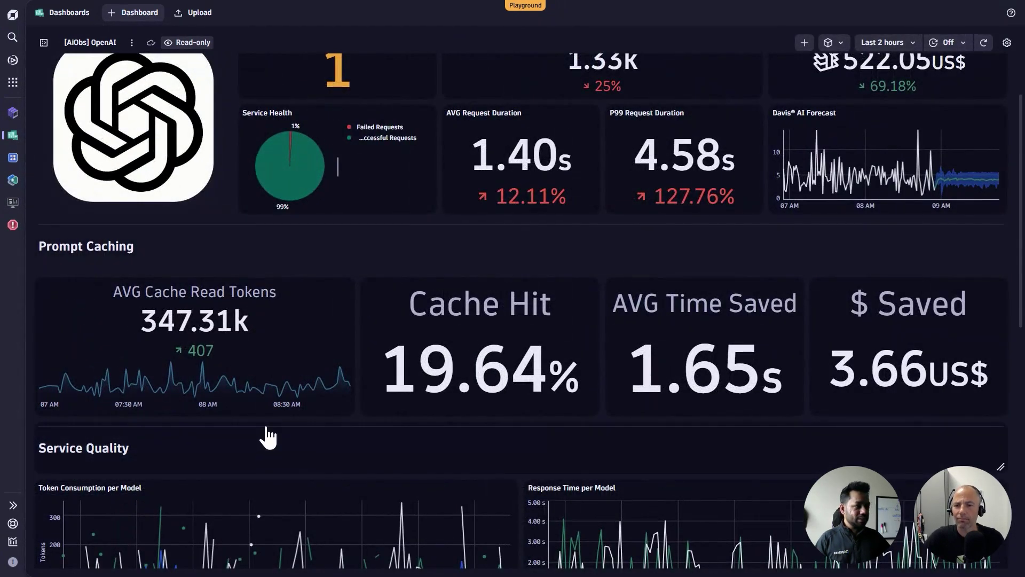
pyautogui.scroll(2, 267, 435)
pyautogui.scroll(1, 265, 447)
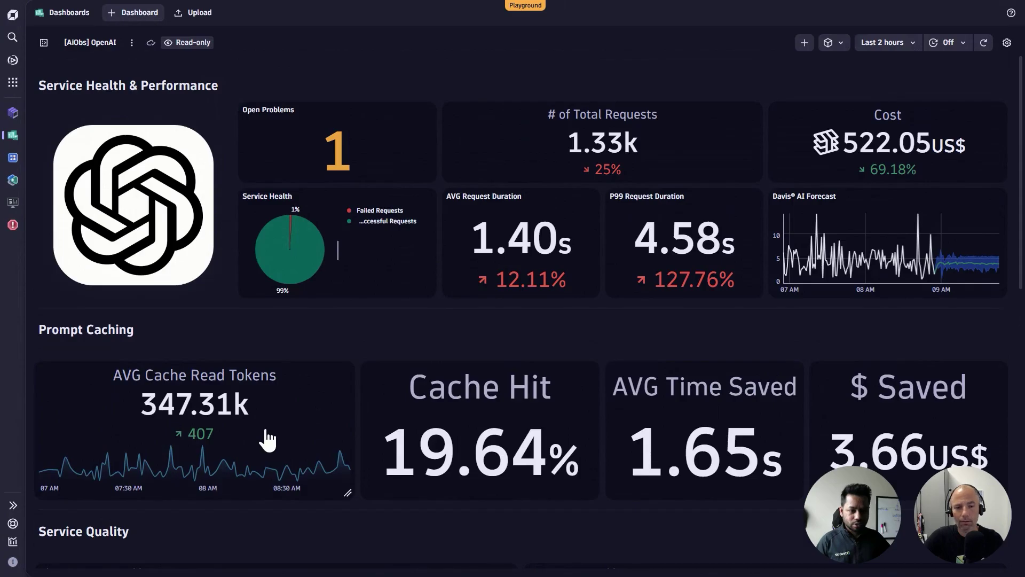
# Switch to Power BI Desktop, search all data sources for "dynatrace" and start a Dynatrace Grail DQL (Beta) connection
pyautogui.hotkey('alt', 'Tab')
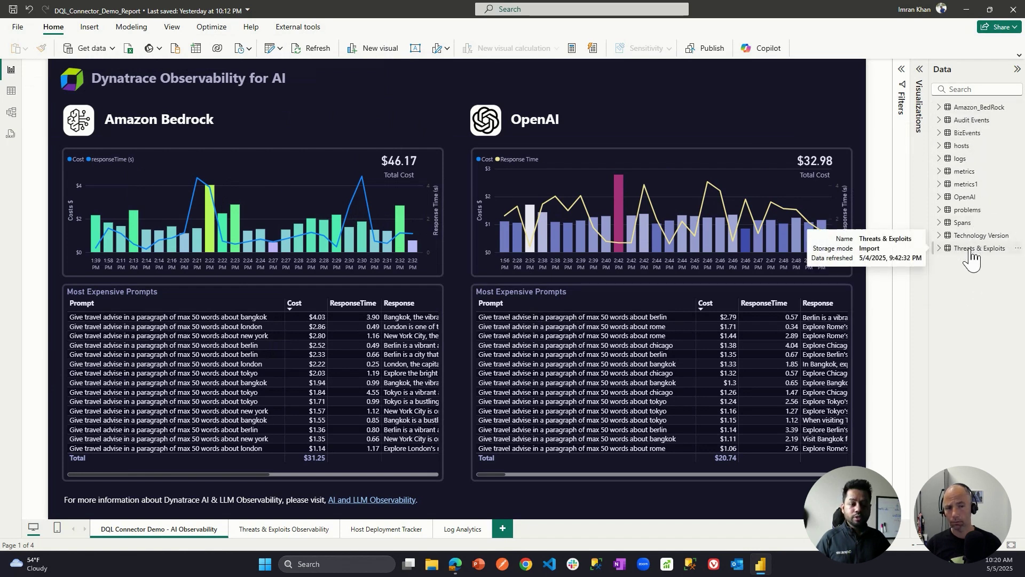
pyautogui.click(110, 49)
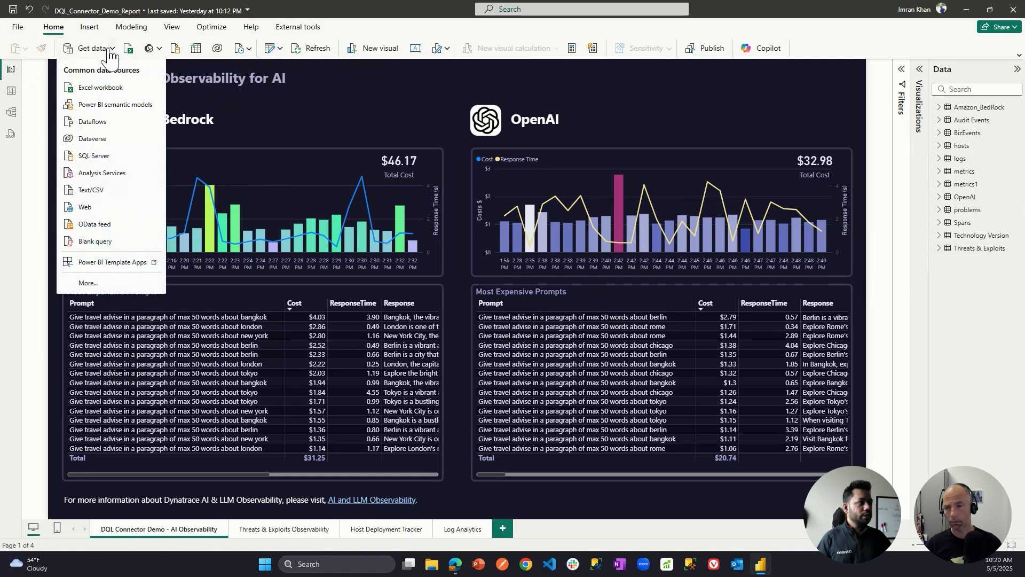
pyautogui.click(91, 282)
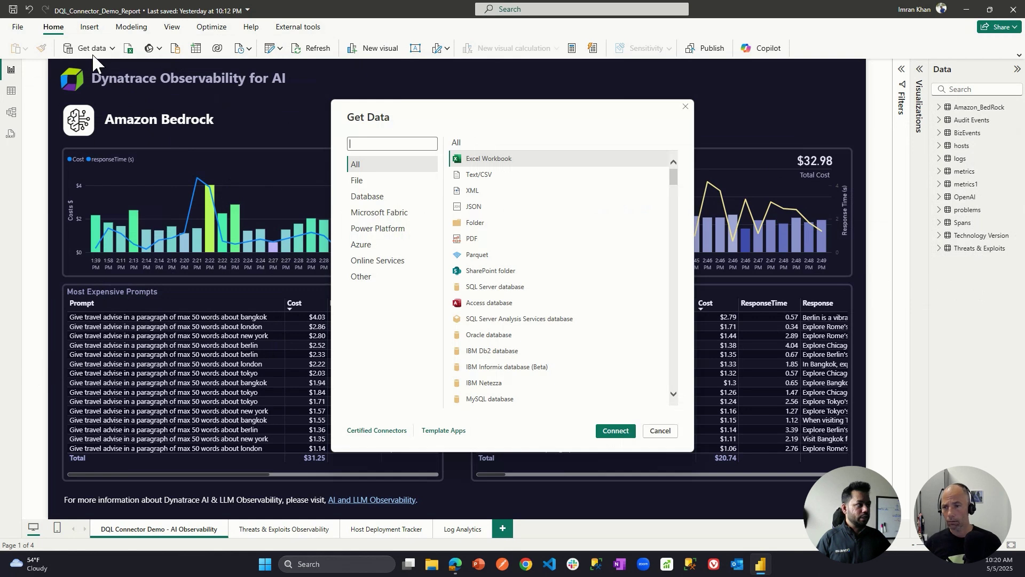
pyautogui.click(382, 144)
pyautogui.write('dynatrace')
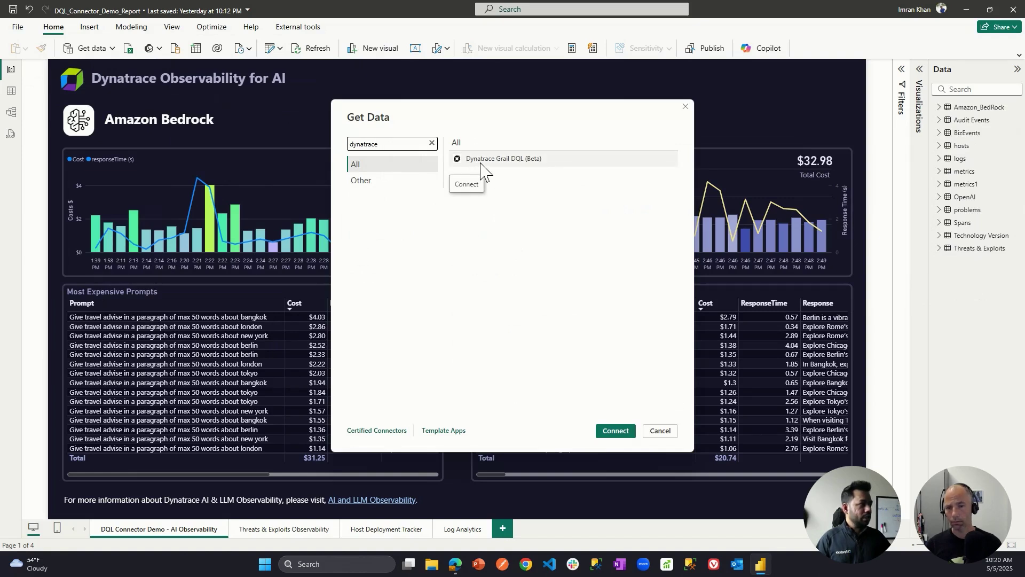
pyautogui.click(511, 160)
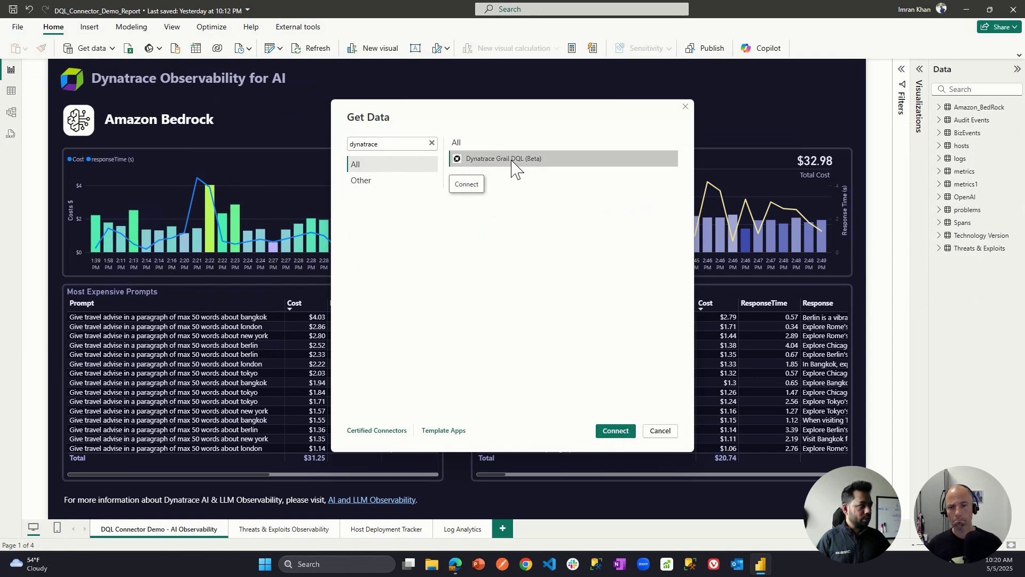
pyautogui.click(616, 431)
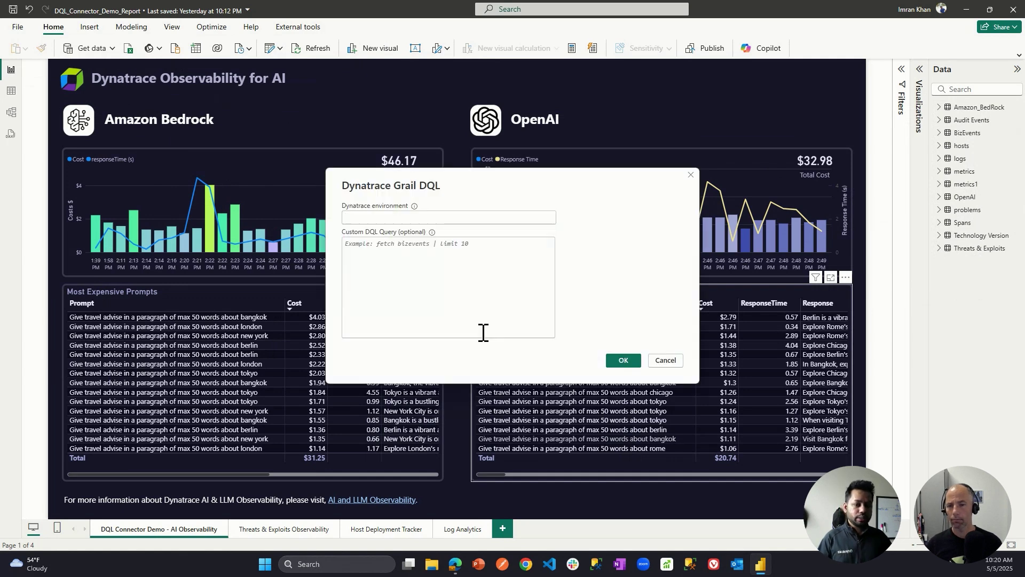
pyautogui.click(378, 216)
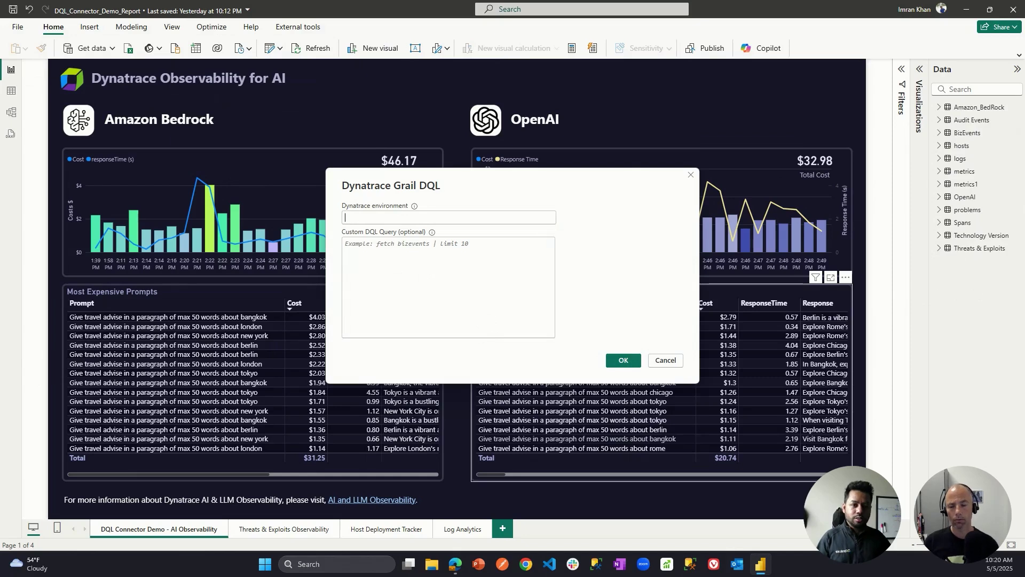
pyautogui.hotkey('alt', 'Tab')
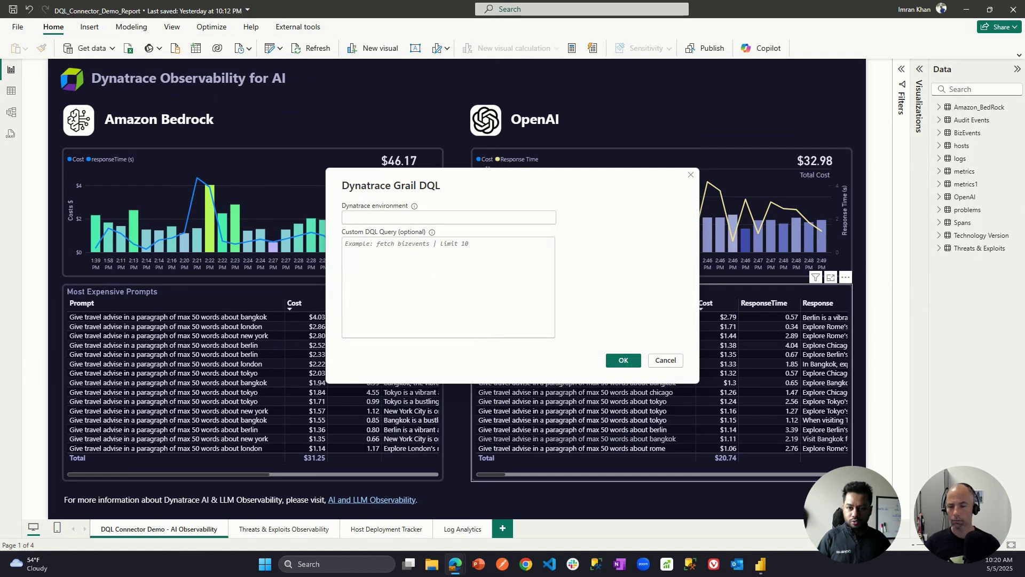
pyautogui.click(348, 220)
pyautogui.write('https://wkf10640.apps.dynatrace.com/')
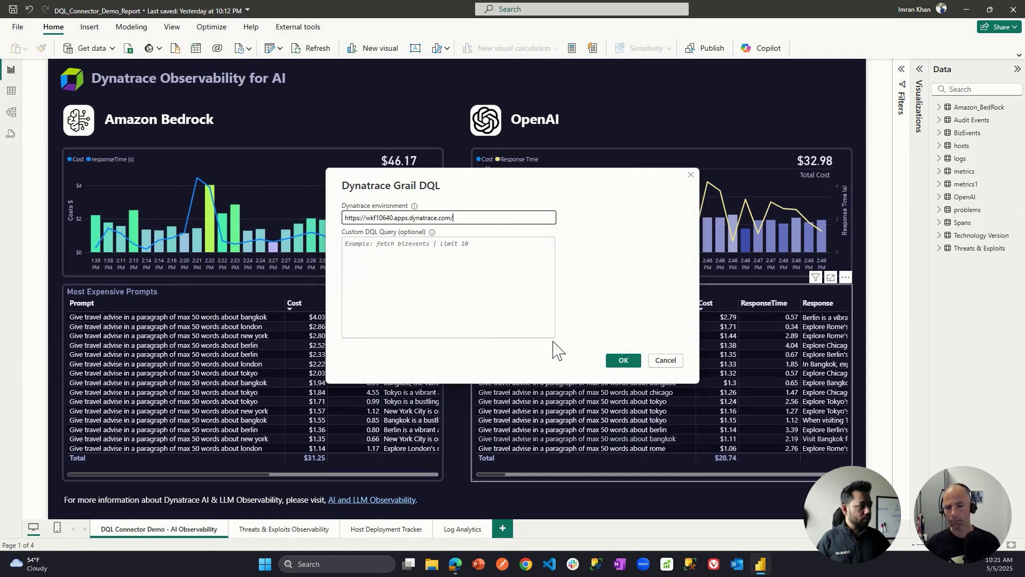
pyautogui.click(623, 361)
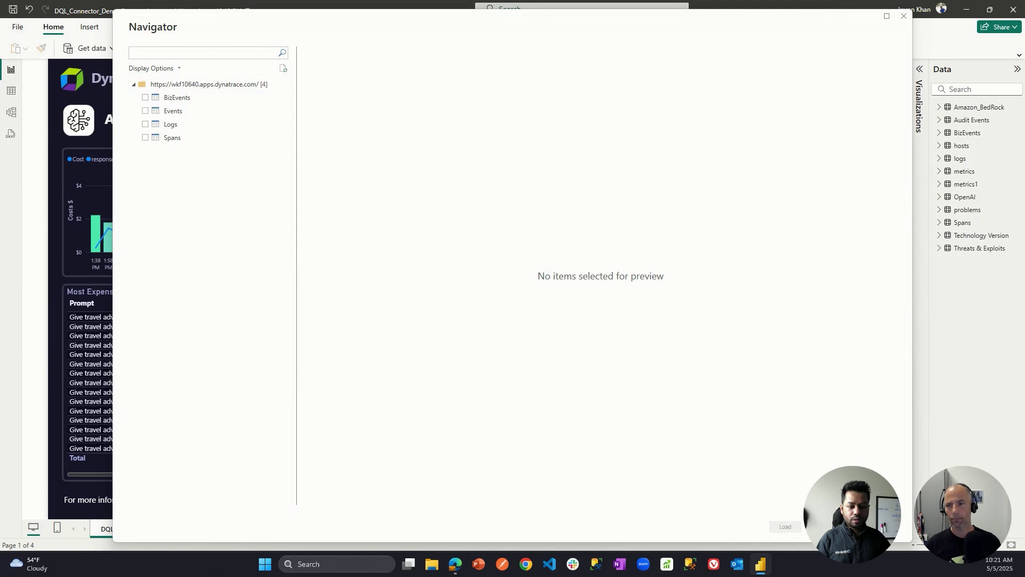
pyautogui.press('super+d')
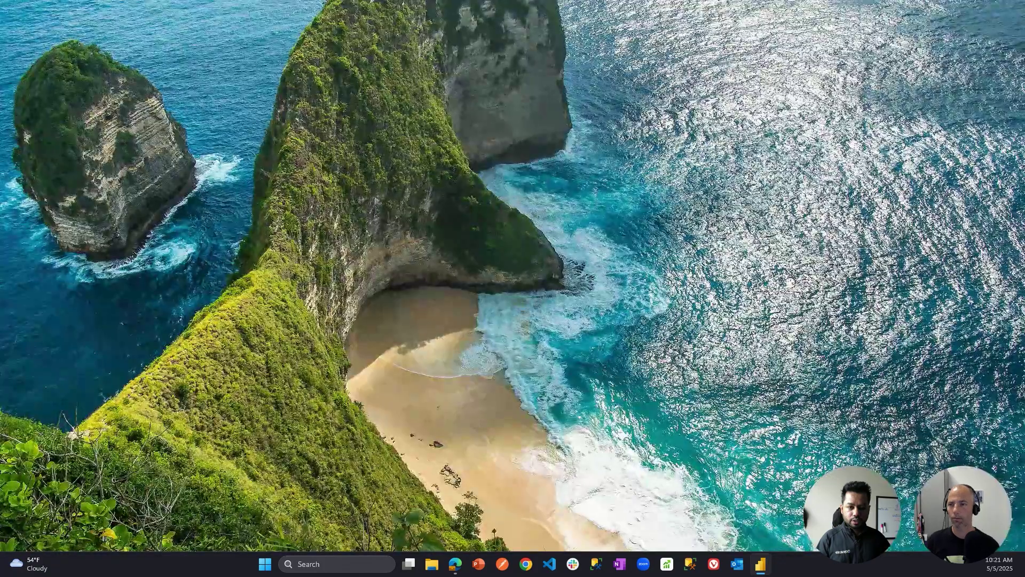
pyautogui.press('super+d')
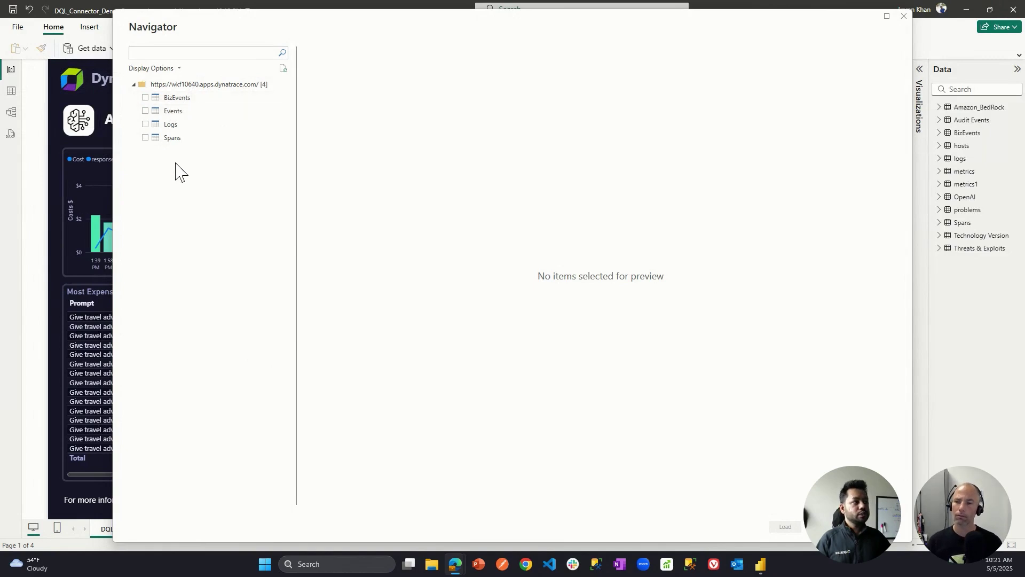
# Preview the BizEvents, Logs and Spans tables of the connected Dynatrace environment
pyautogui.click(192, 99)
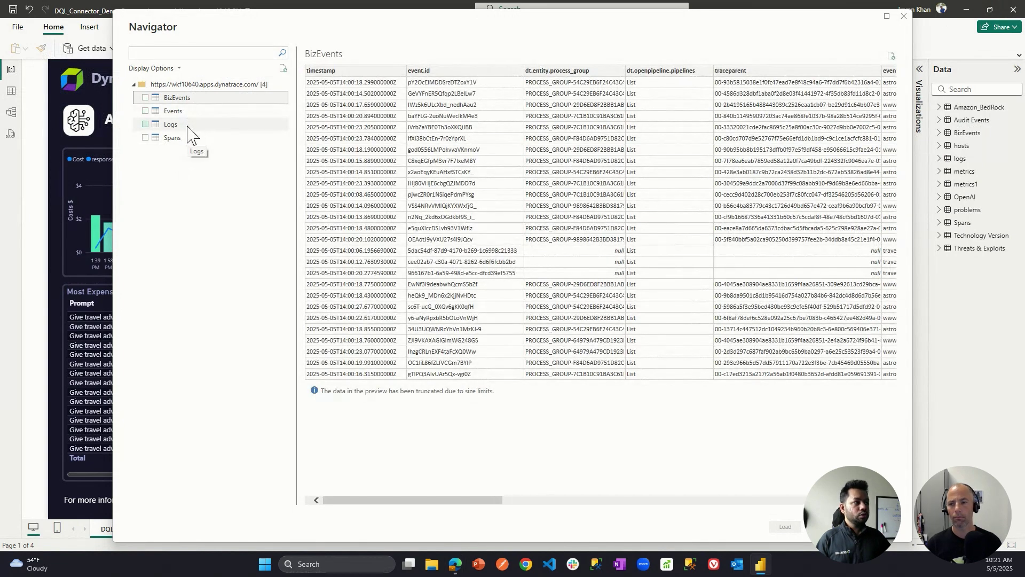
pyautogui.click(187, 126)
pyautogui.click(185, 139)
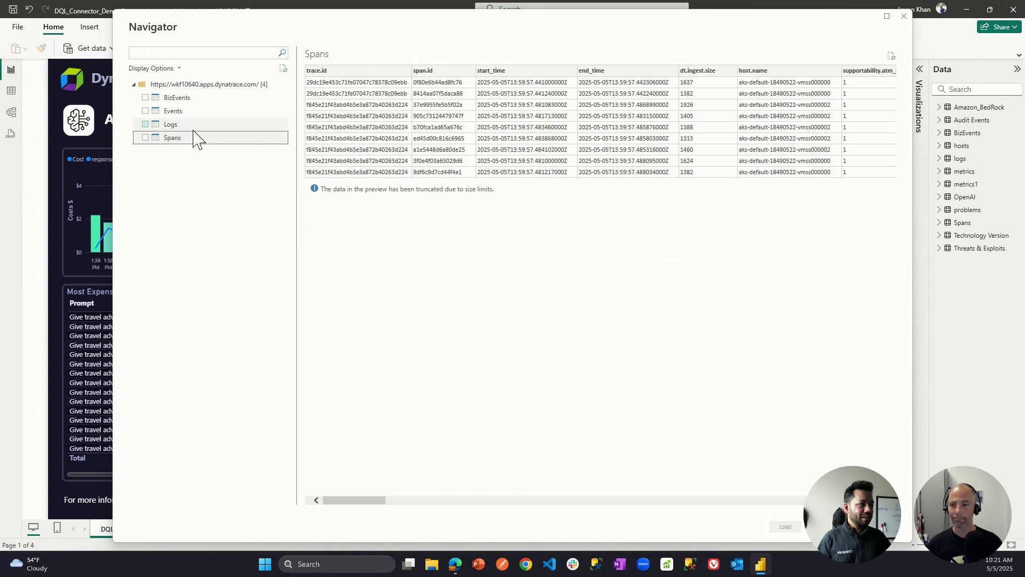
# Preview the Events table, include it in the import and open it in Power Query for transformation
pyautogui.click(193, 111)
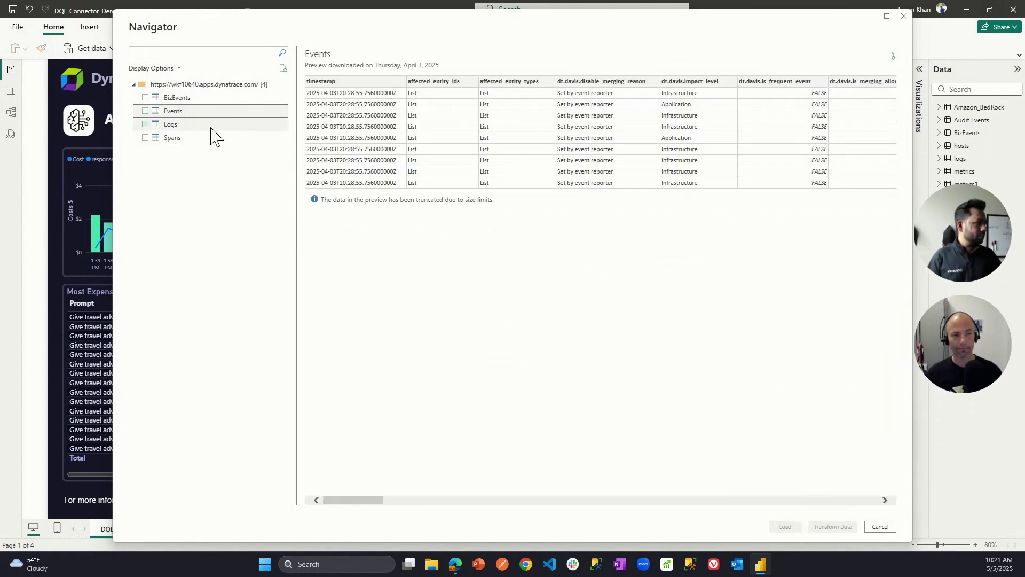
pyautogui.click(145, 112)
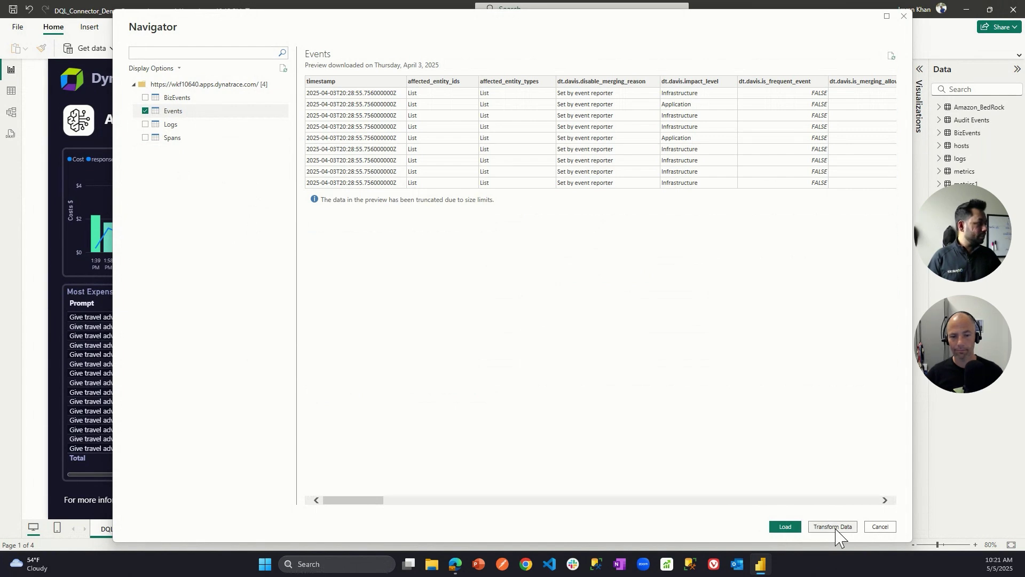
pyautogui.click(837, 529)
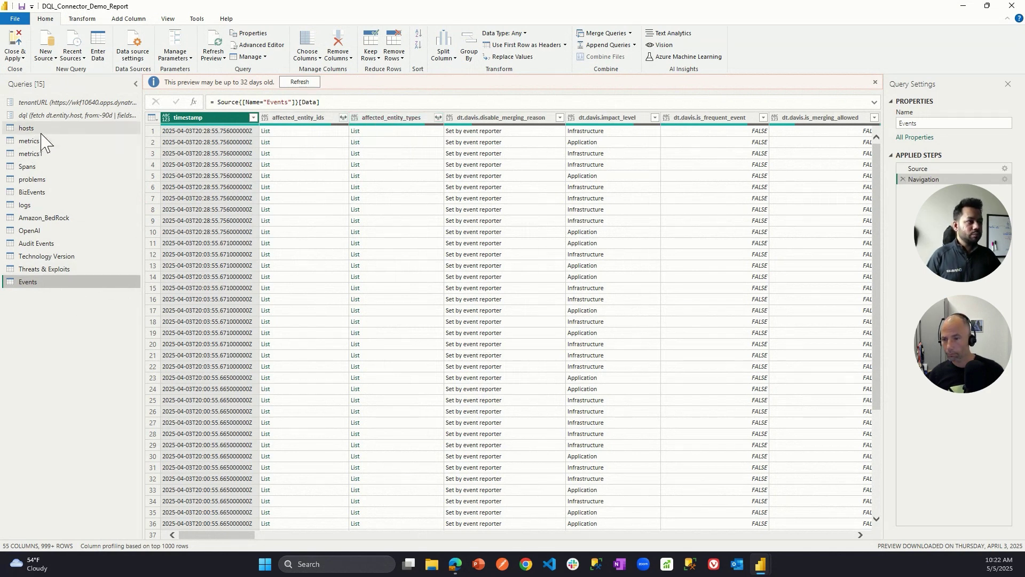
# Examine the Audit Events query, viewing its full formula with the embedded DQL statement and its data columns
pyautogui.click(44, 243)
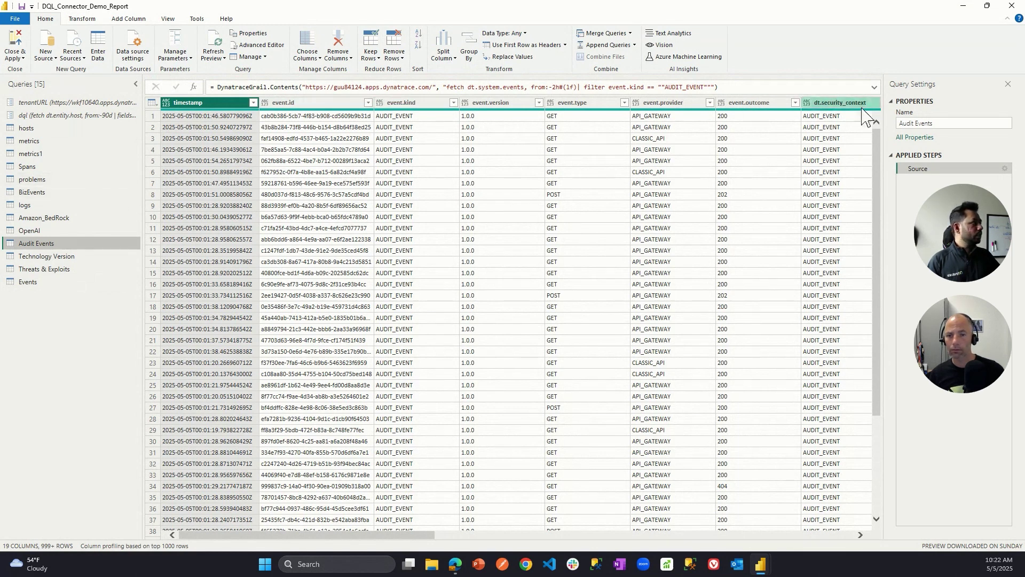
pyautogui.click(874, 88)
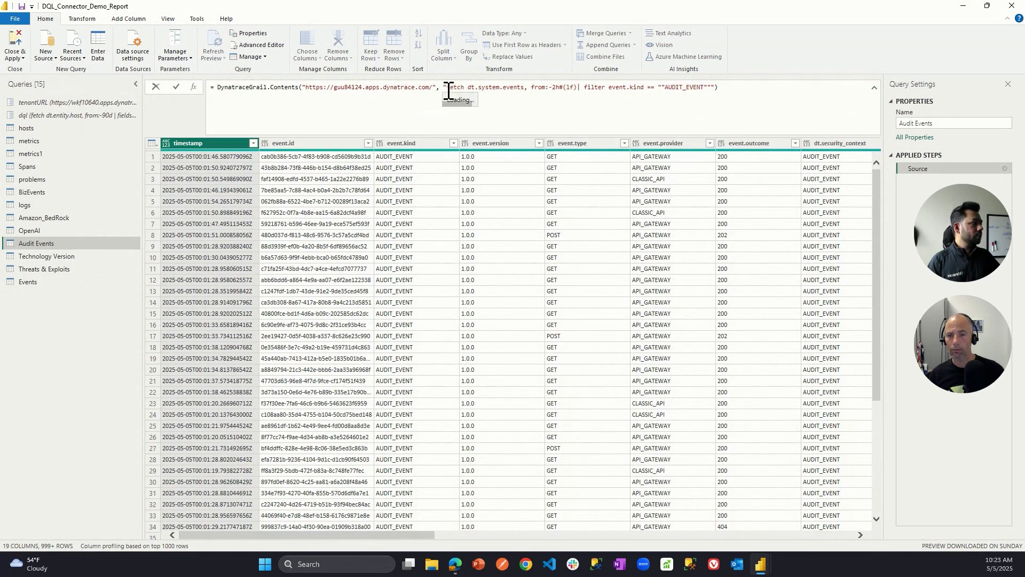
pyautogui.moveTo(448, 89); pyautogui.dragTo(716, 89)
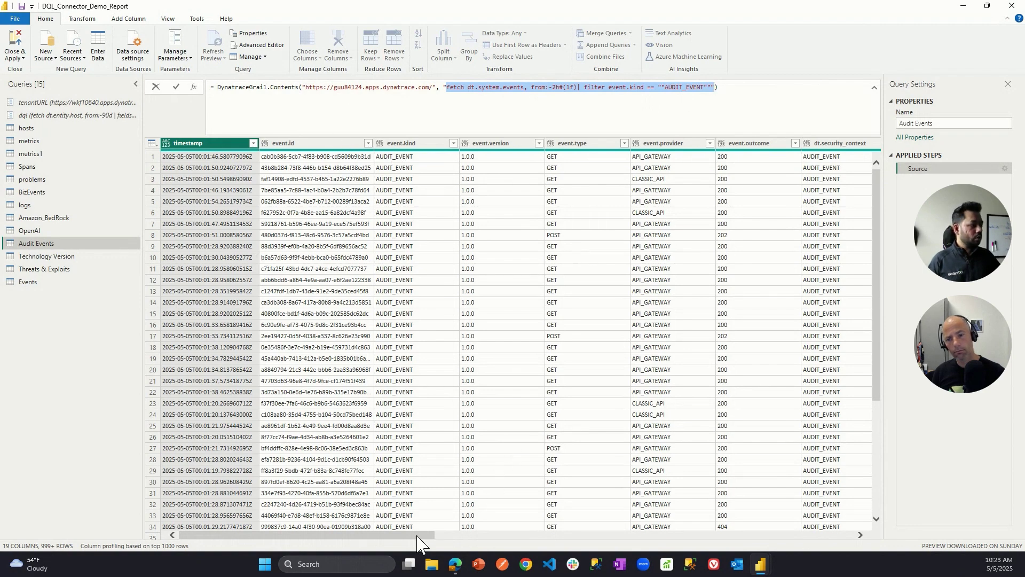
pyautogui.press('Escape')
pyautogui.hscroll(5, 455, 536)
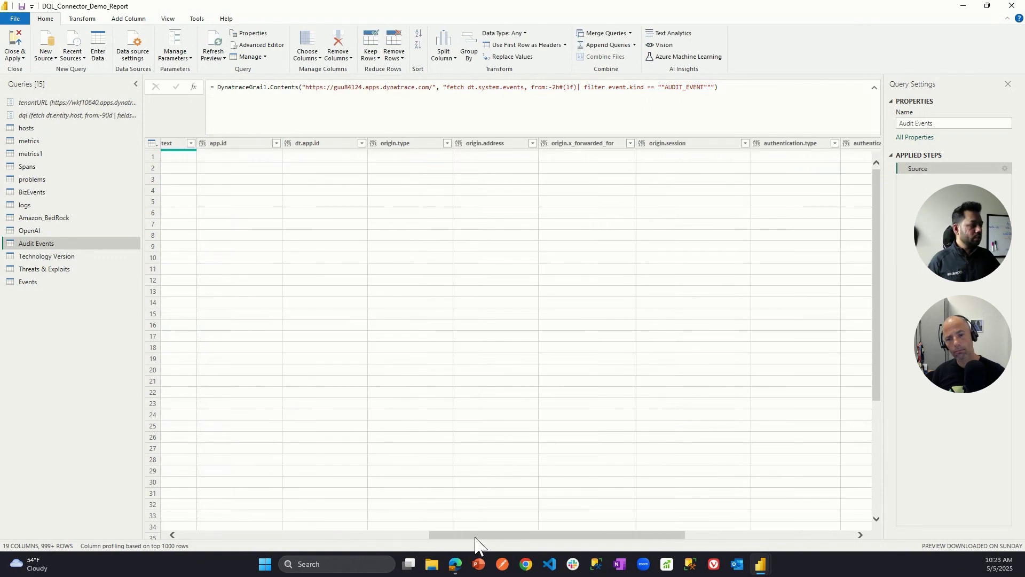
pyautogui.moveTo(570, 536); pyautogui.dragTo(263, 553)
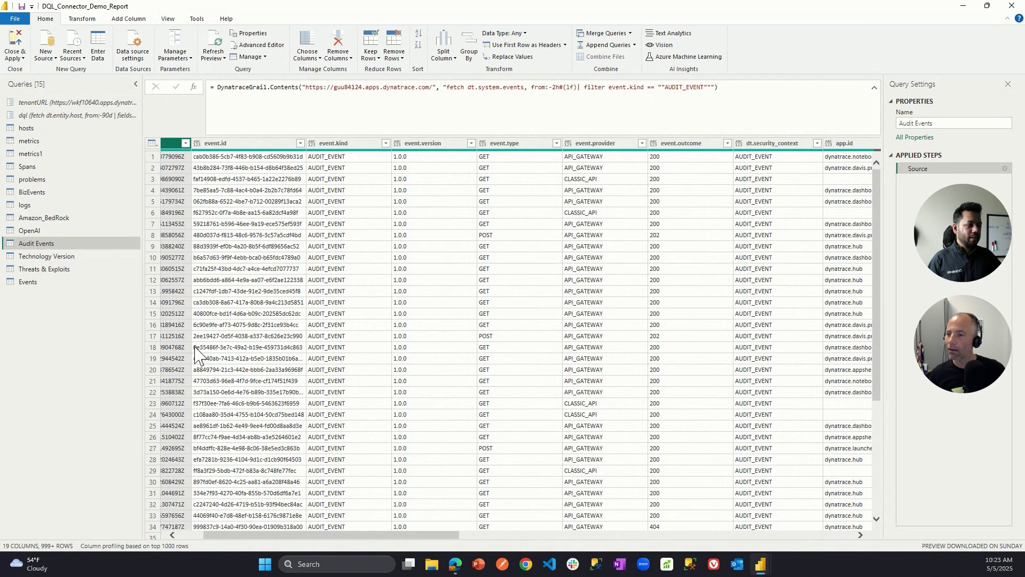
# Examine the source DQL statements of the metrics and problems queries, and view the BizEvents query's data
pyautogui.click(193, 536)
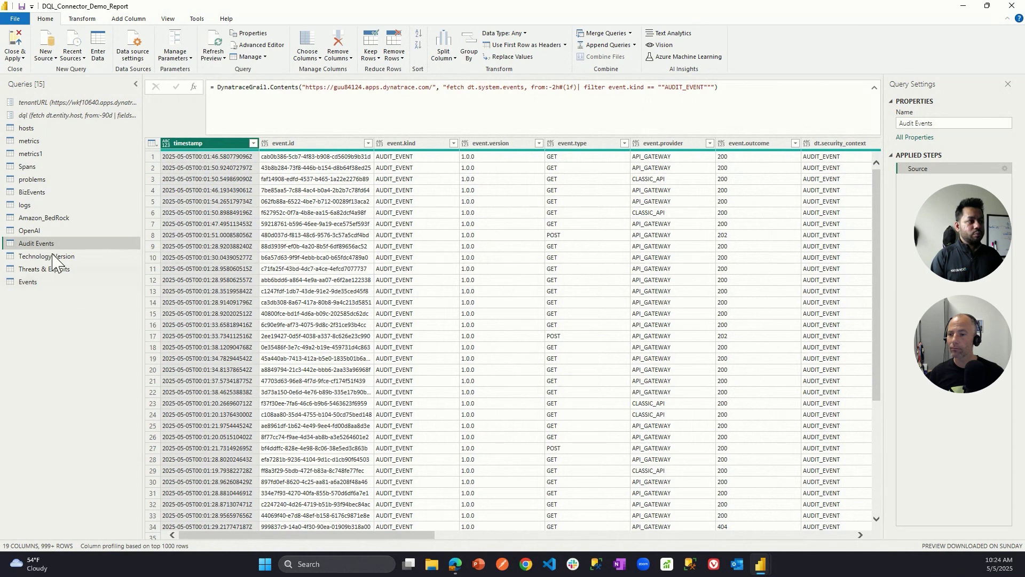
pyautogui.click(27, 142)
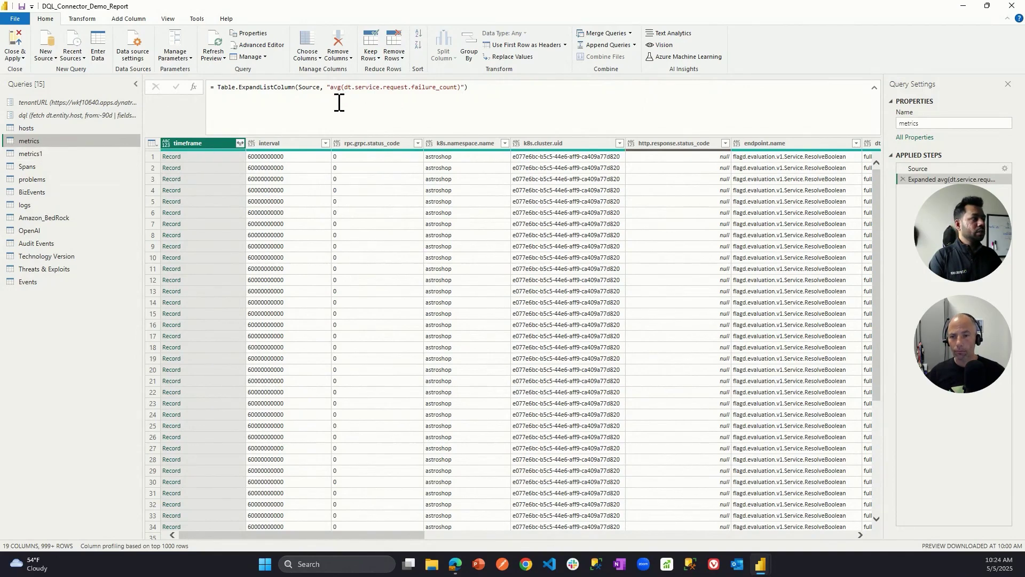
pyautogui.click(917, 168)
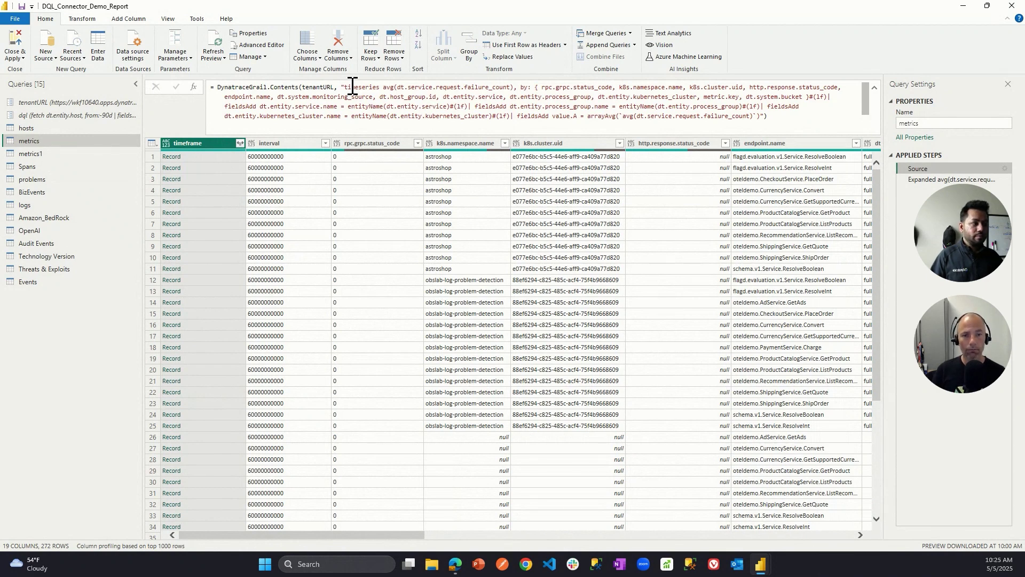
pyautogui.click(36, 181)
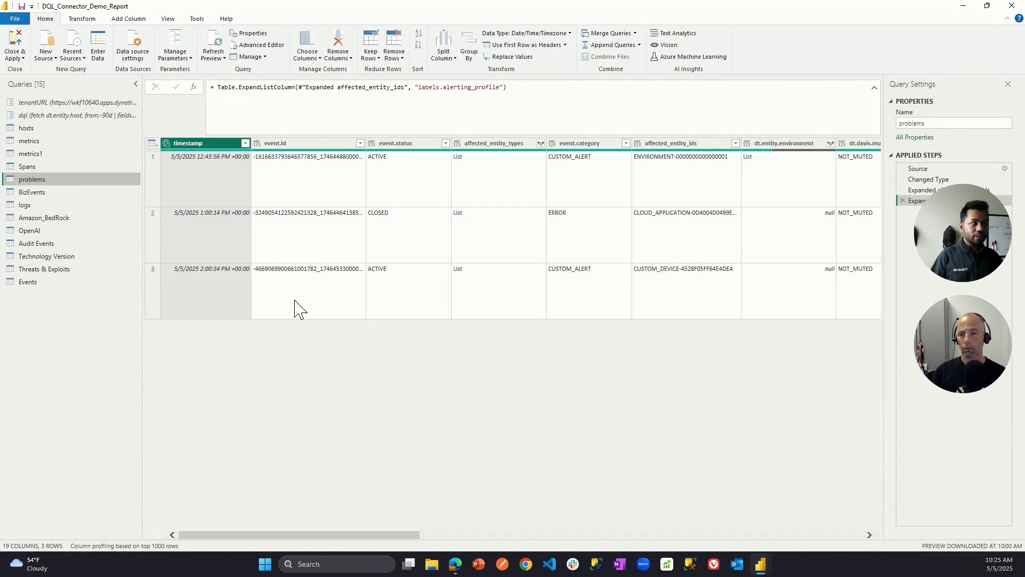
pyautogui.click(938, 169)
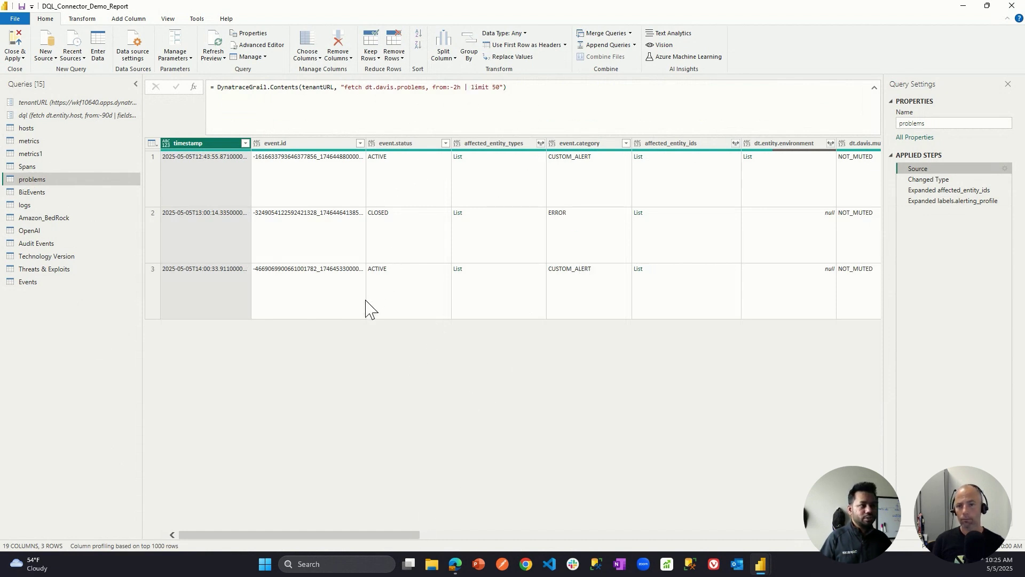
pyautogui.click(38, 194)
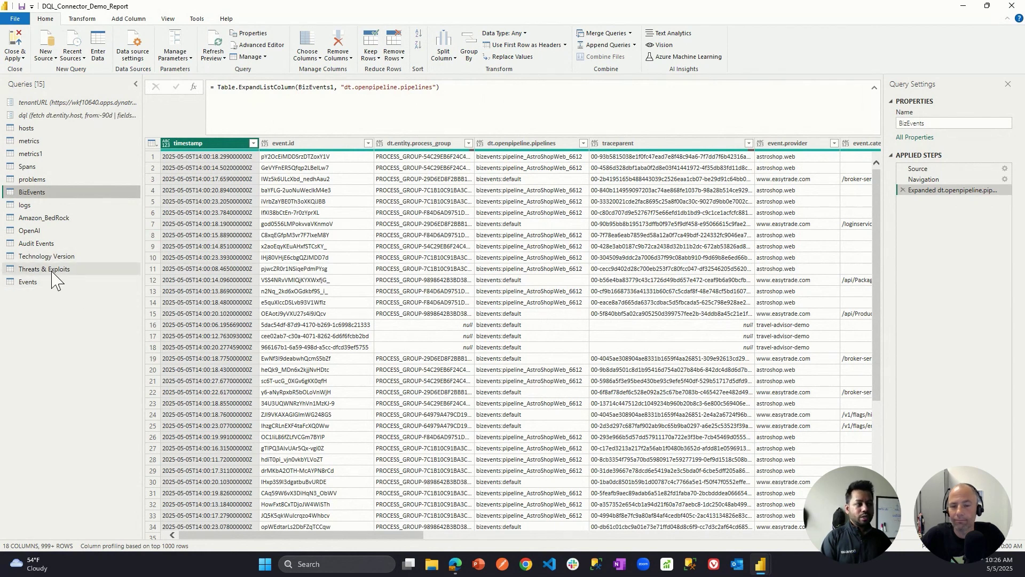
# Close the Power Query Editor without applying the changes and dismiss the pending-changes notice in the report
pyautogui.click(1011, 7)
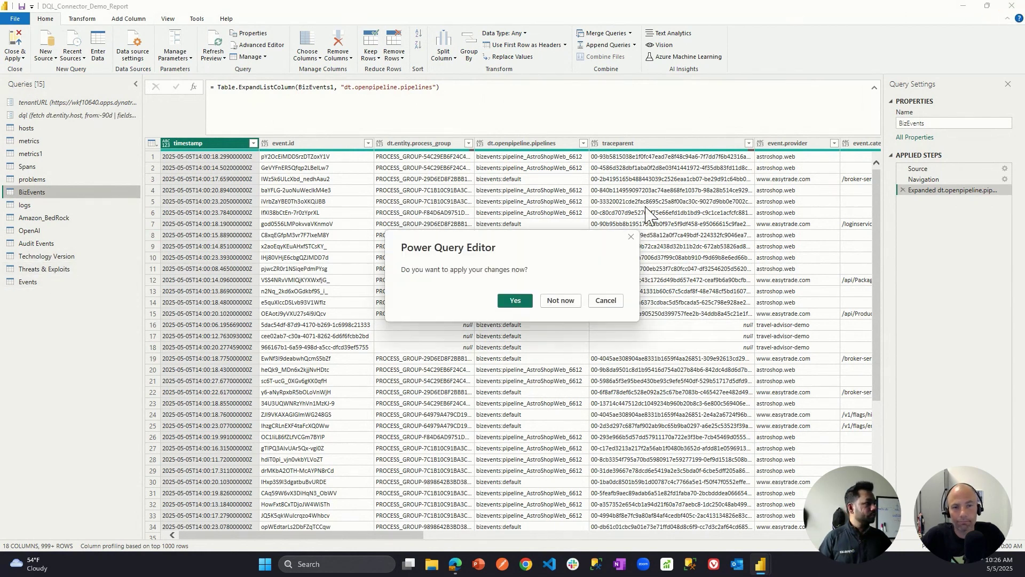
pyautogui.click(564, 307)
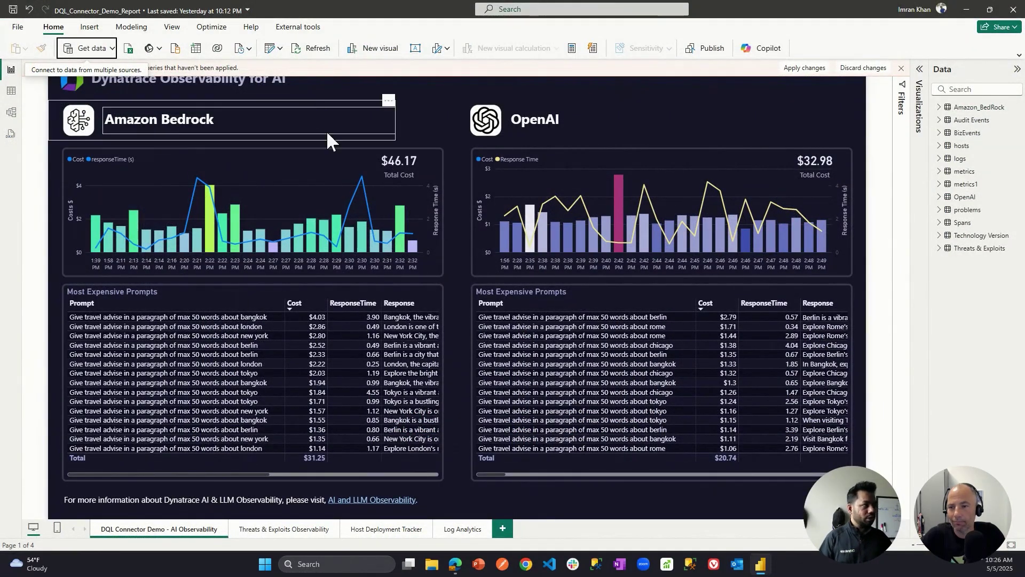
pyautogui.click(902, 68)
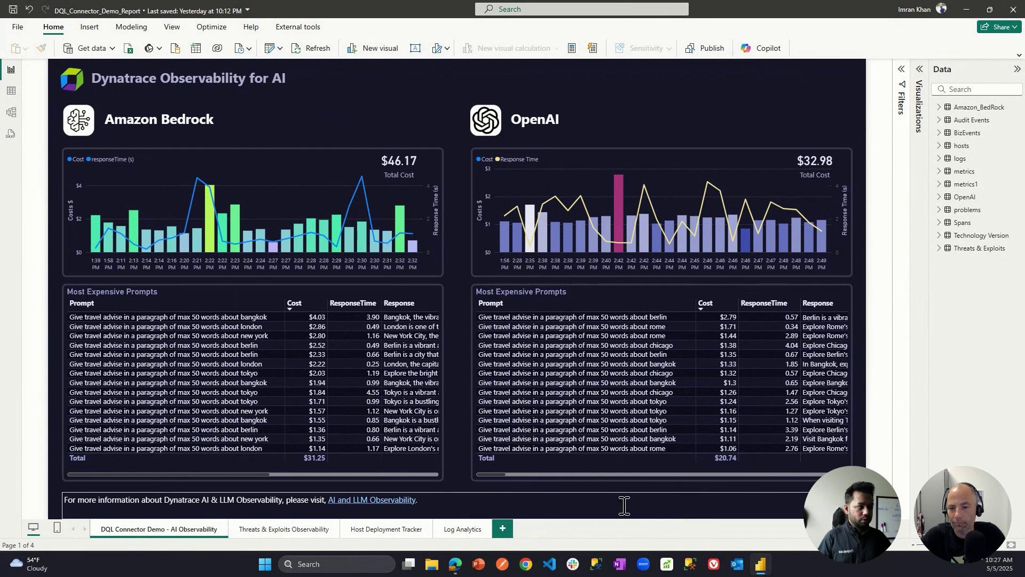
# Inspect the cost and response-time charts and most expensive prompts for Amazon Bedrock and OpenAI on the AI Observability page
pyautogui.moveTo(235, 225)
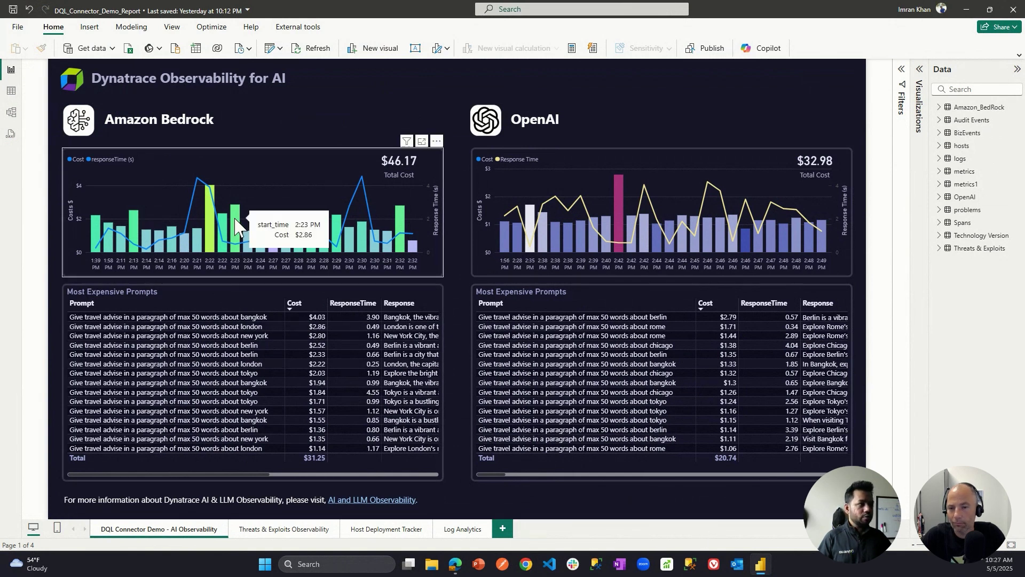
pyautogui.moveTo(620, 247)
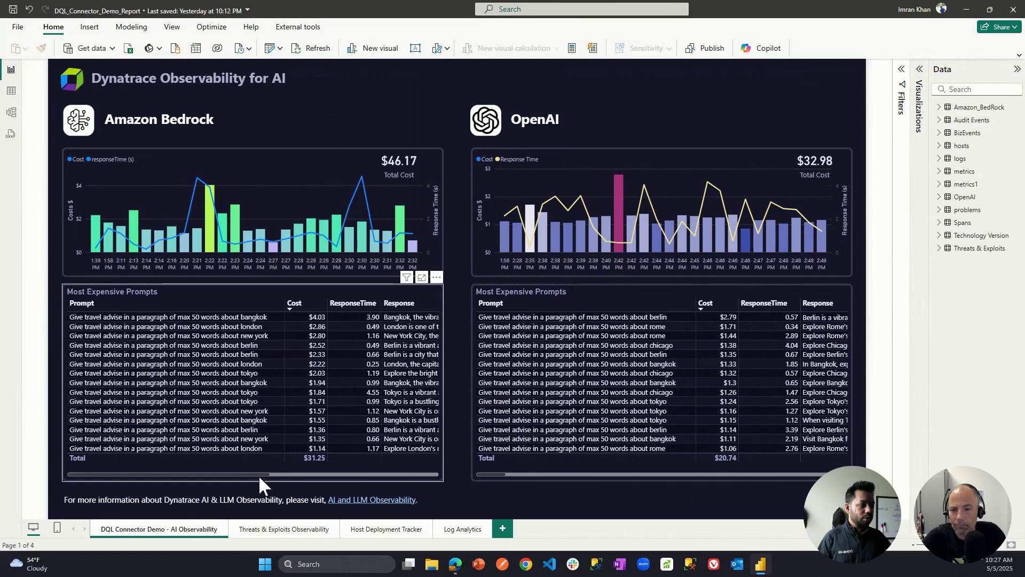
pyautogui.moveTo(261, 472); pyautogui.dragTo(244, 490)
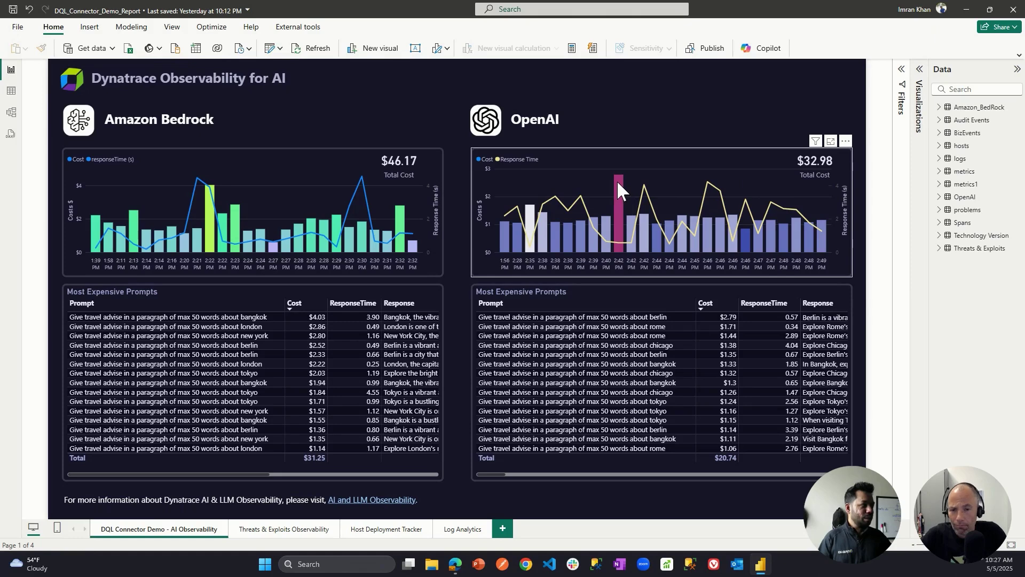
pyautogui.moveTo(617, 180)
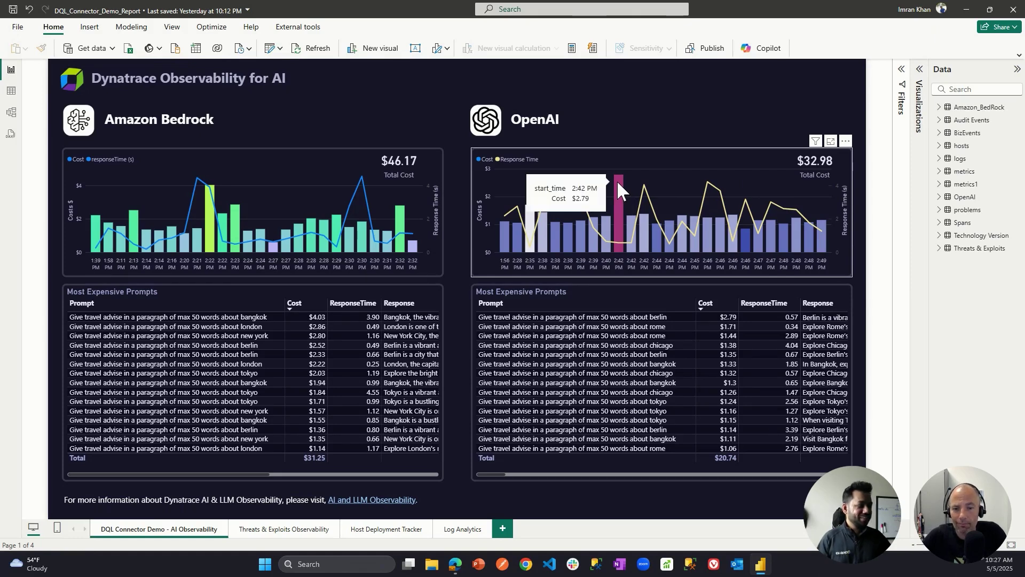
# View the Threats & Exploits Observability, Host Deployment Tracker and Log Analytics report pages
pyautogui.click(290, 530)
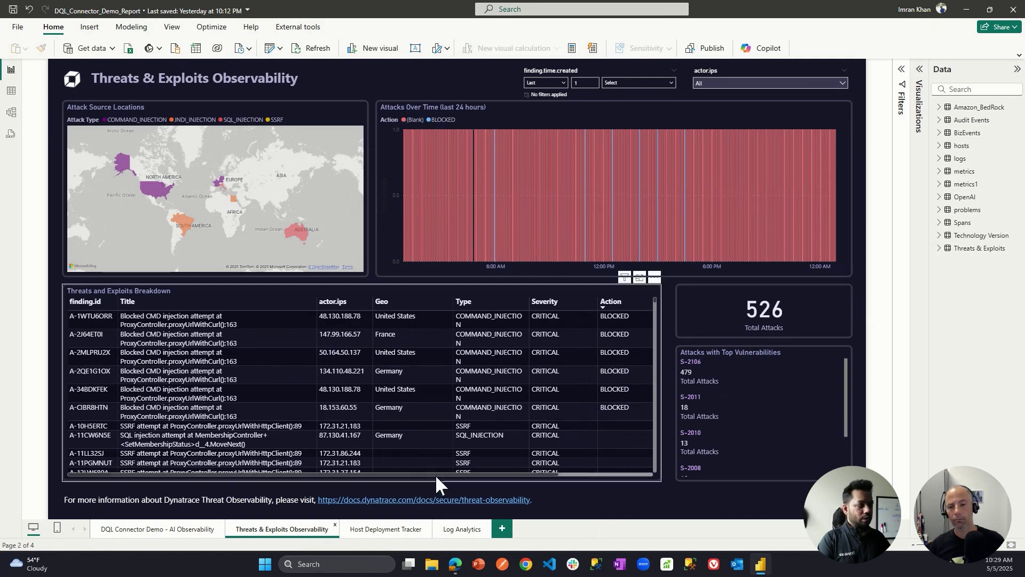
pyautogui.click(389, 531)
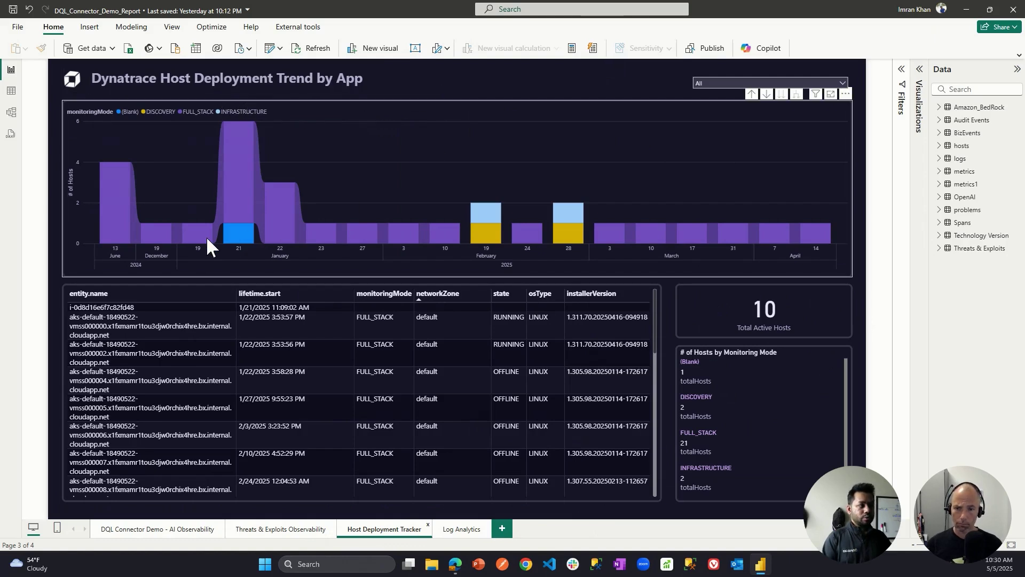
pyautogui.moveTo(216, 219)
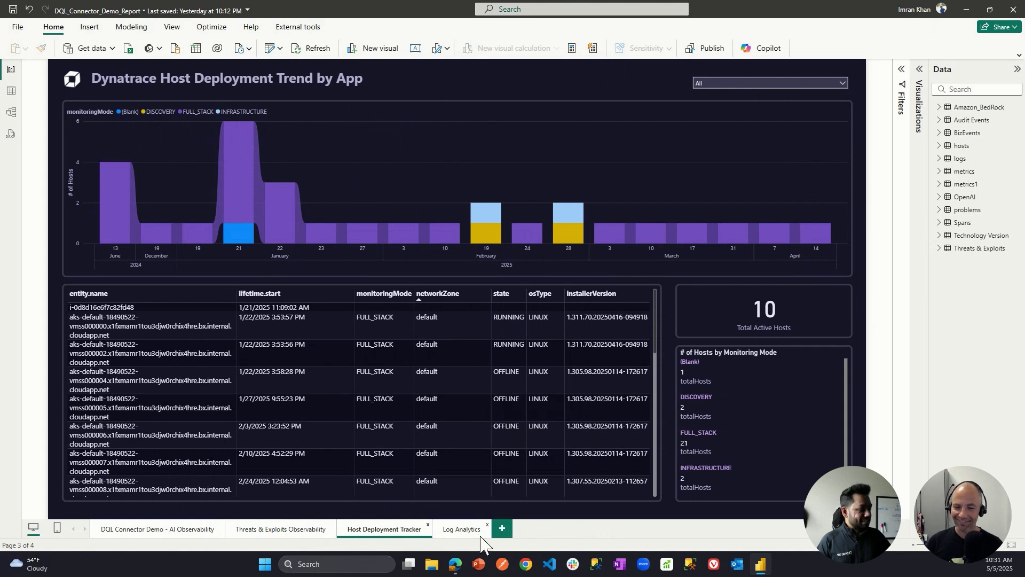
pyautogui.click(464, 537)
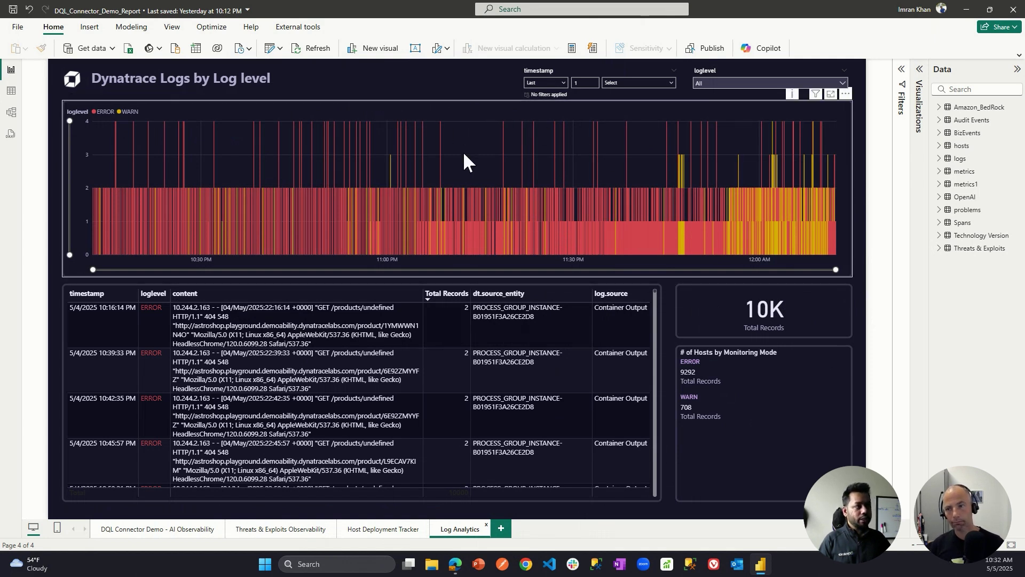
pyautogui.moveTo(557, 217)
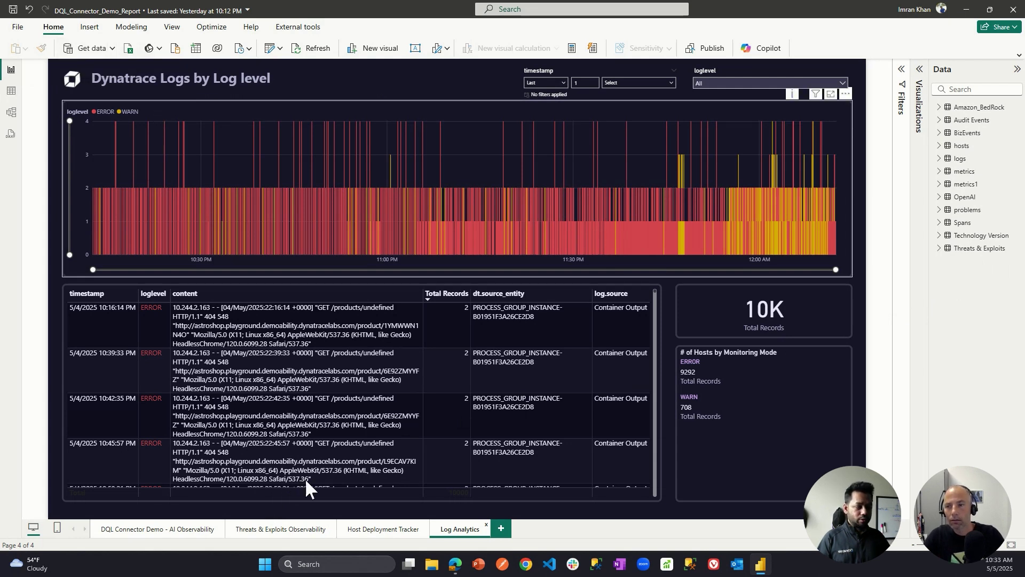
# Switch to the browser and open the Power BI service's page for creating items in a new tab
pyautogui.moveTo(458, 568)
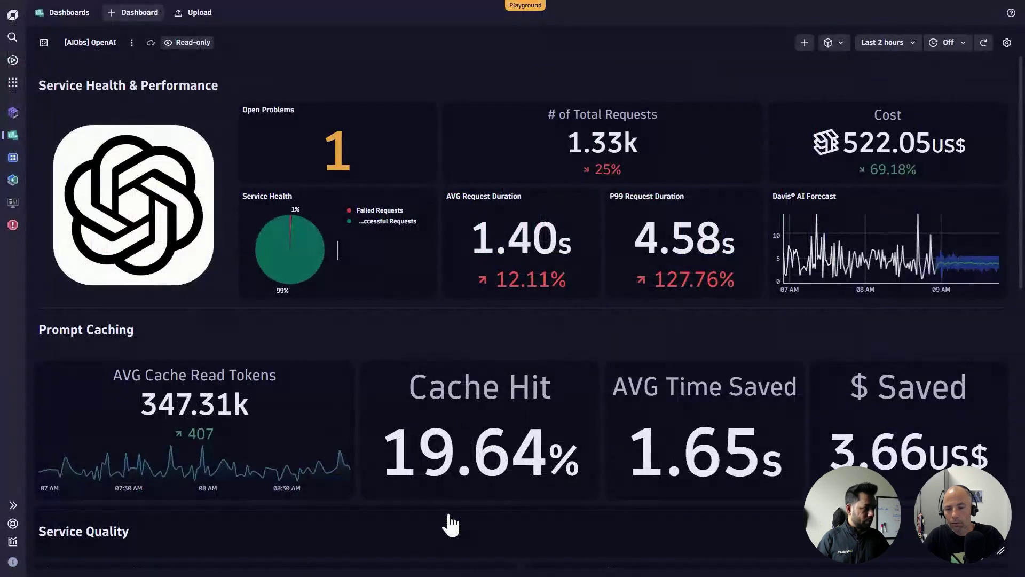
pyautogui.click(447, 516)
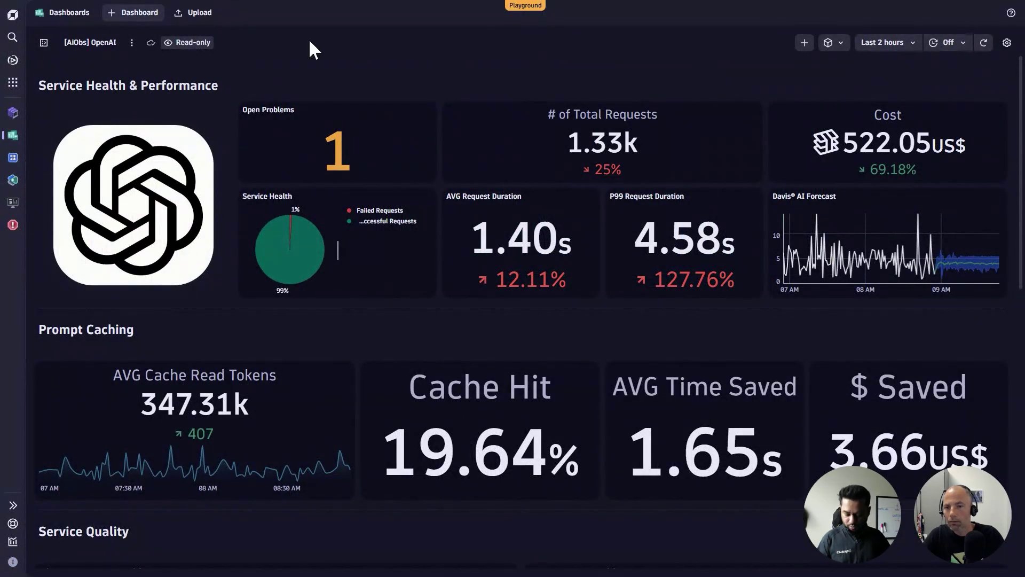
pyautogui.hotkey('ctrl', 'shift', 'Tab')
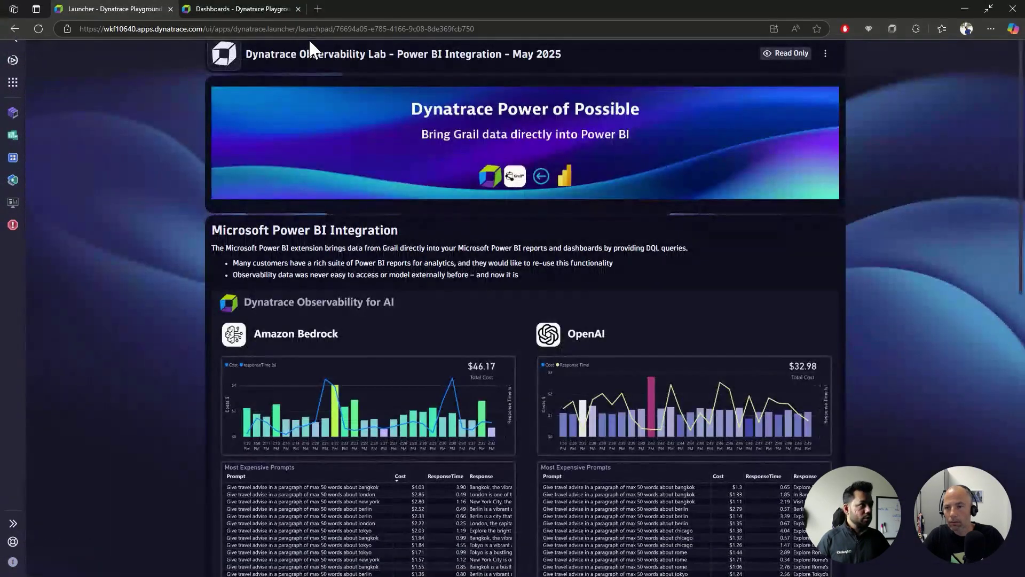
pyautogui.click(318, 8)
pyautogui.write('power')
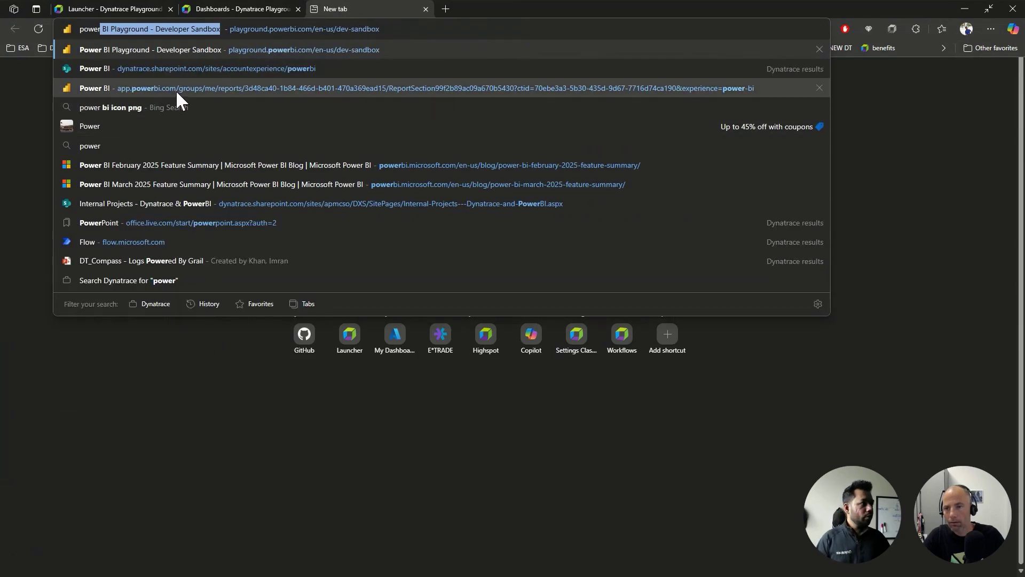
pyautogui.press('Escape')
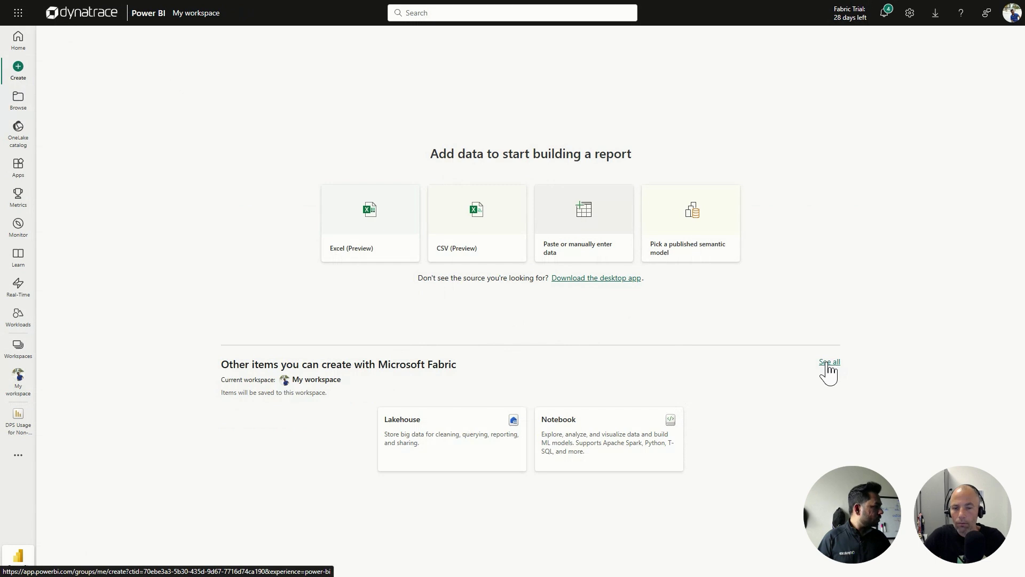
# Create a Dataflow Gen2 named "Dynatrace Grail" in My workspace, leaving Git integration disabled
pyautogui.click(834, 367)
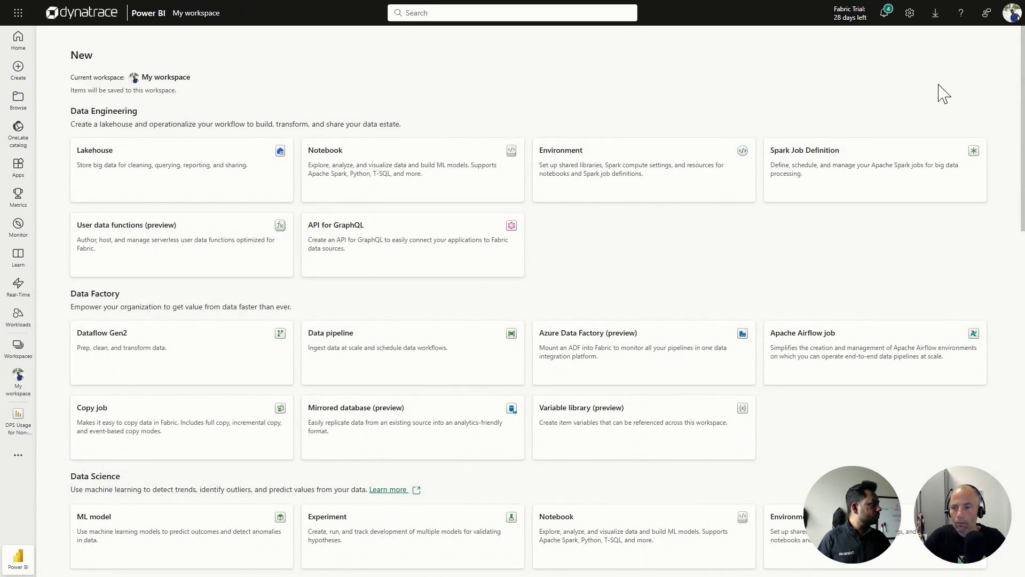
pyautogui.scroll(-2, 467, 443)
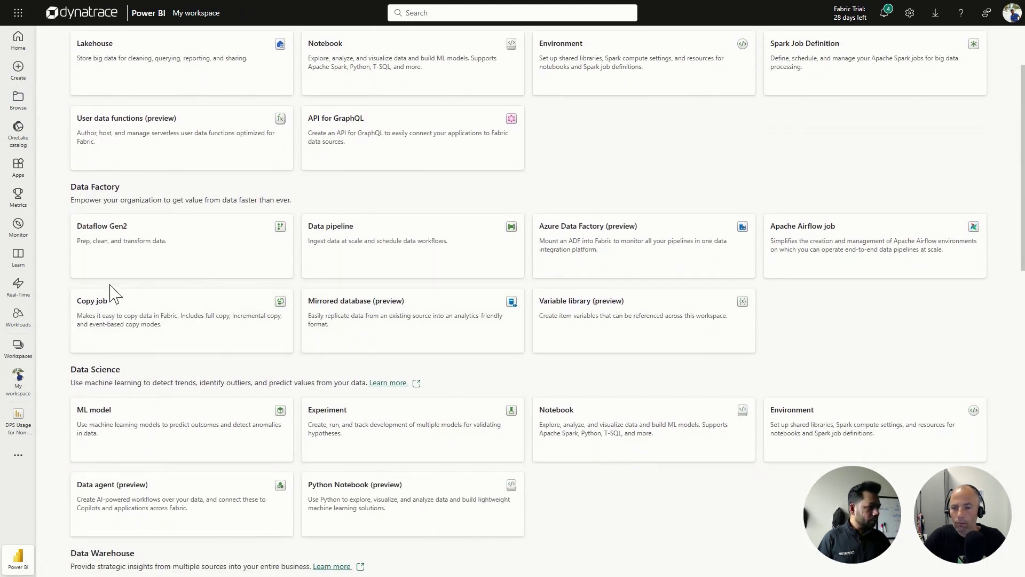
pyautogui.click(126, 259)
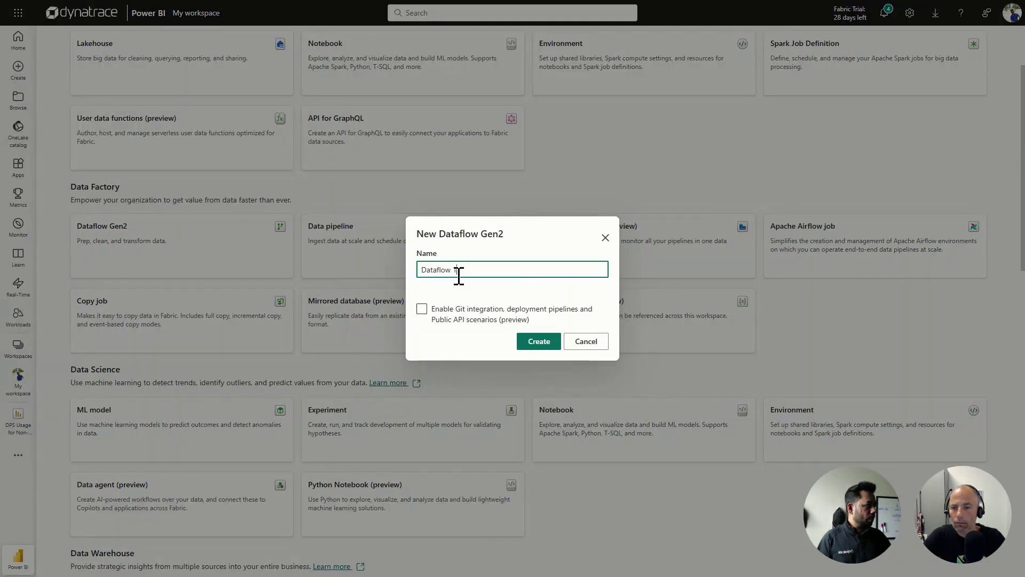
pyautogui.moveTo(464, 272); pyautogui.dragTo(413, 271)
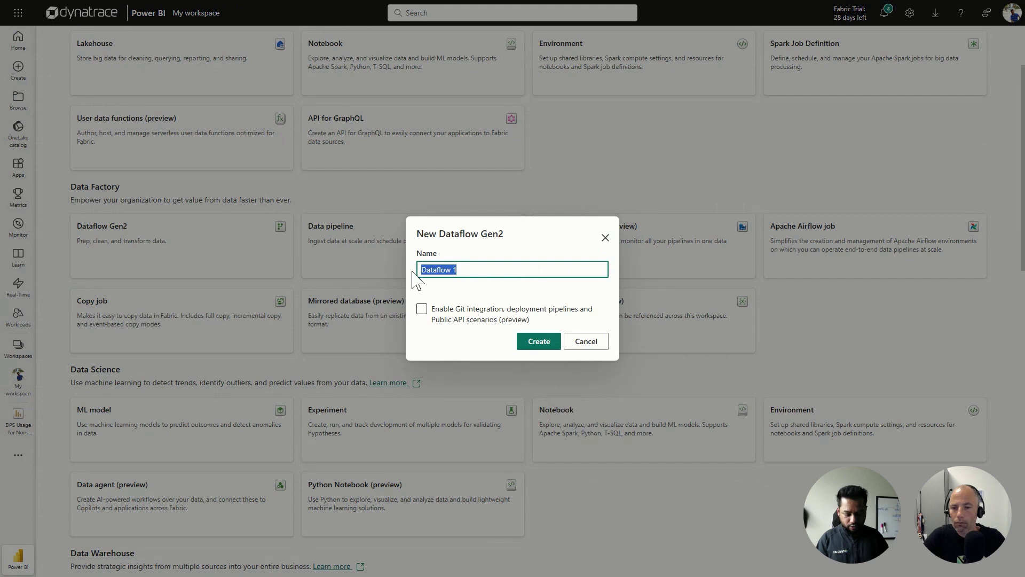
pyautogui.write('Dynatrace Gra')
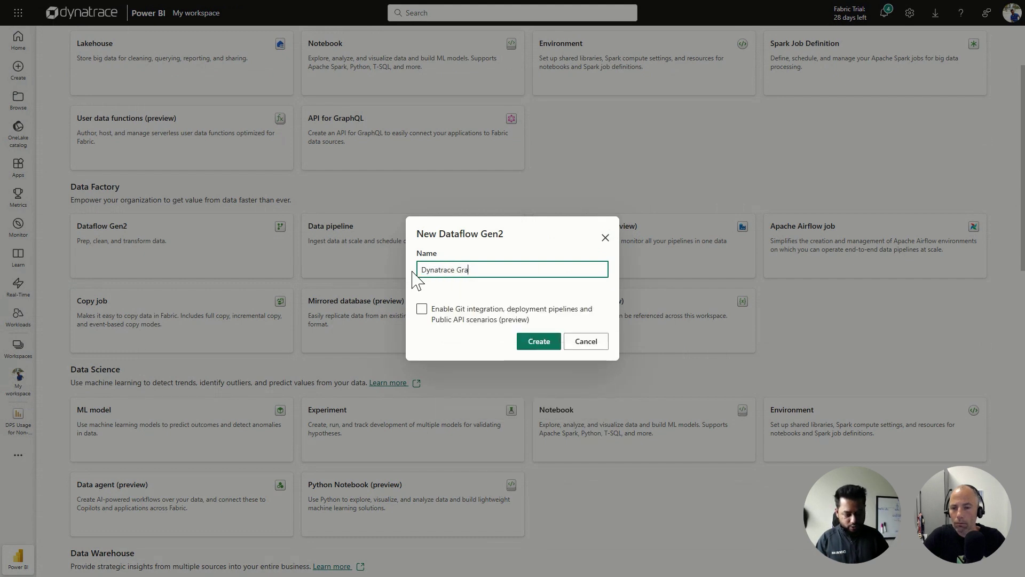
pyautogui.write('il')
pyautogui.click(536, 347)
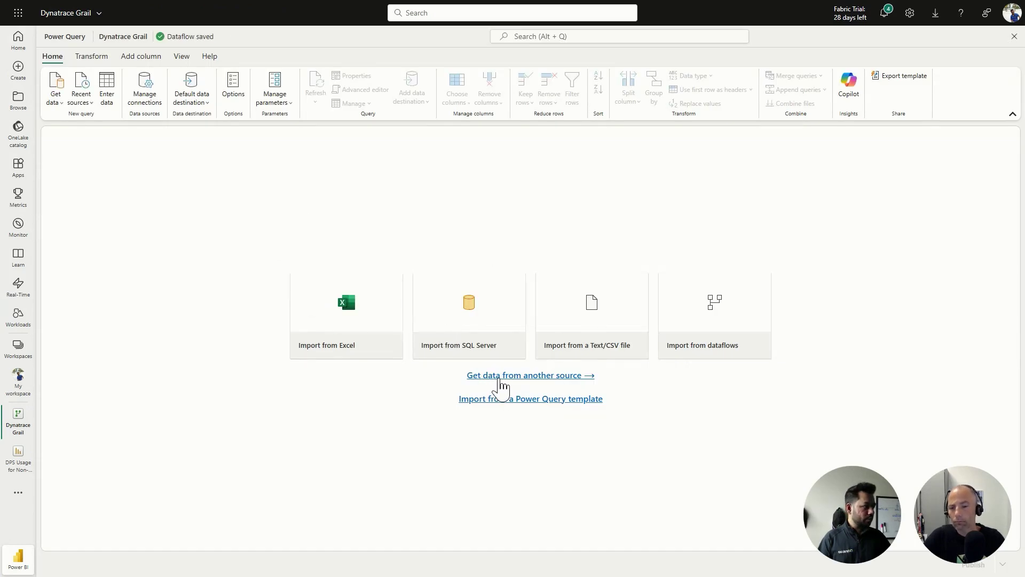
# Search the dataflow's available data sources for "dynatrace" and choose the Dynatrace Grail DQL connector
pyautogui.click(499, 377)
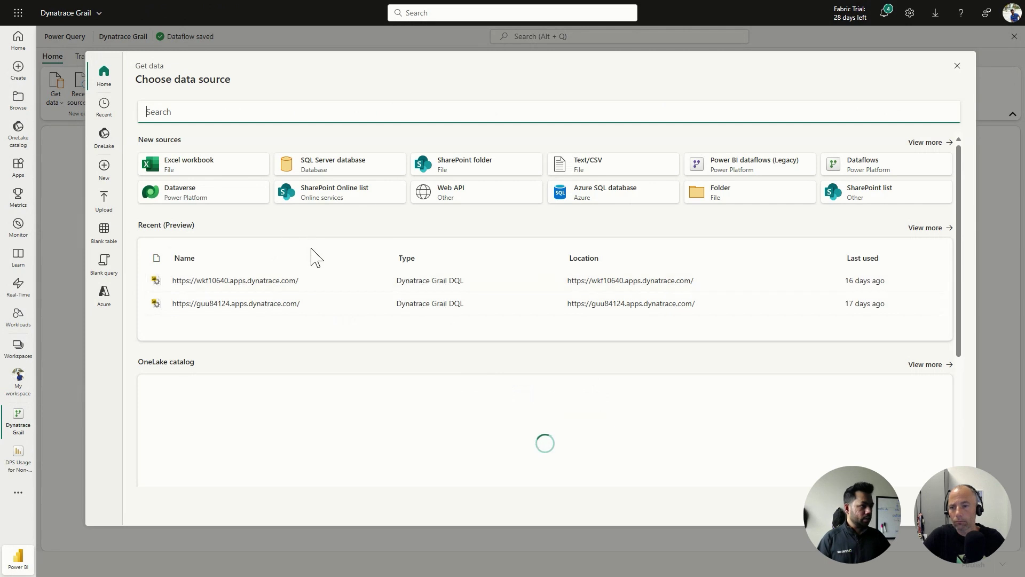
pyautogui.write('dynatrace')
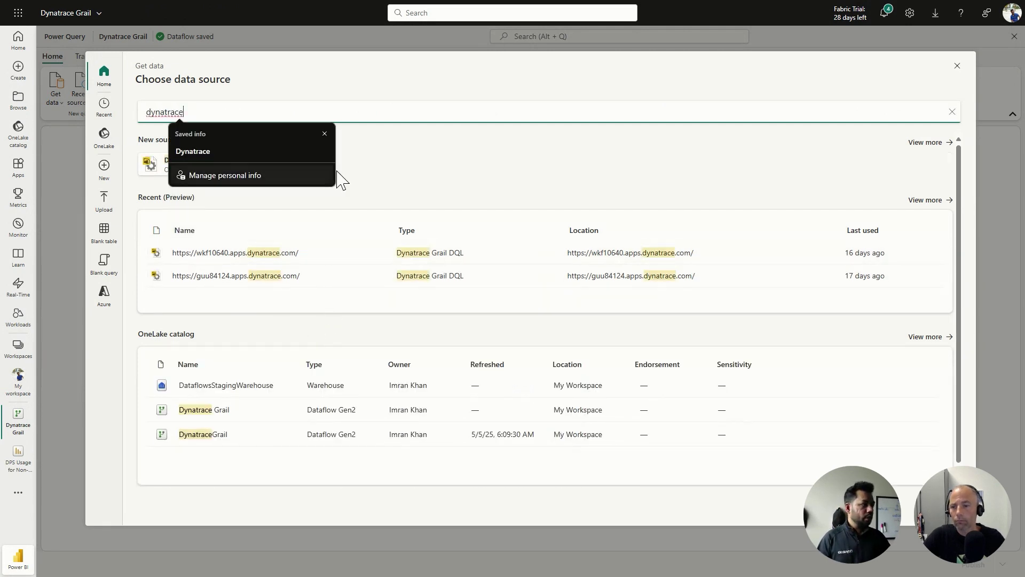
pyautogui.click(324, 134)
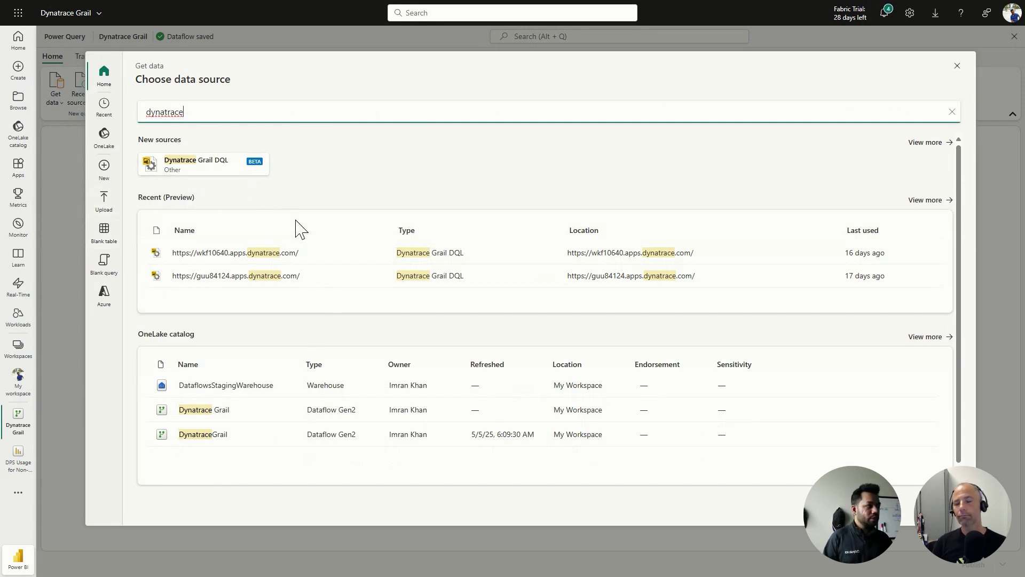
pyautogui.click(204, 165)
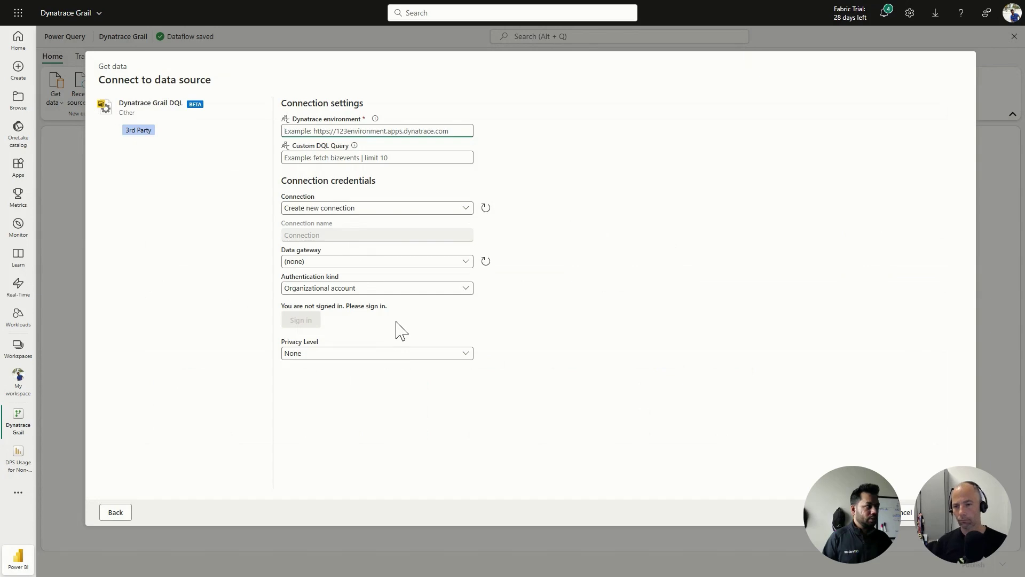
# Review the connection and authentication kind options for the Dynatrace Grail DQL data source
pyautogui.click(356, 210)
pyautogui.press('Escape')
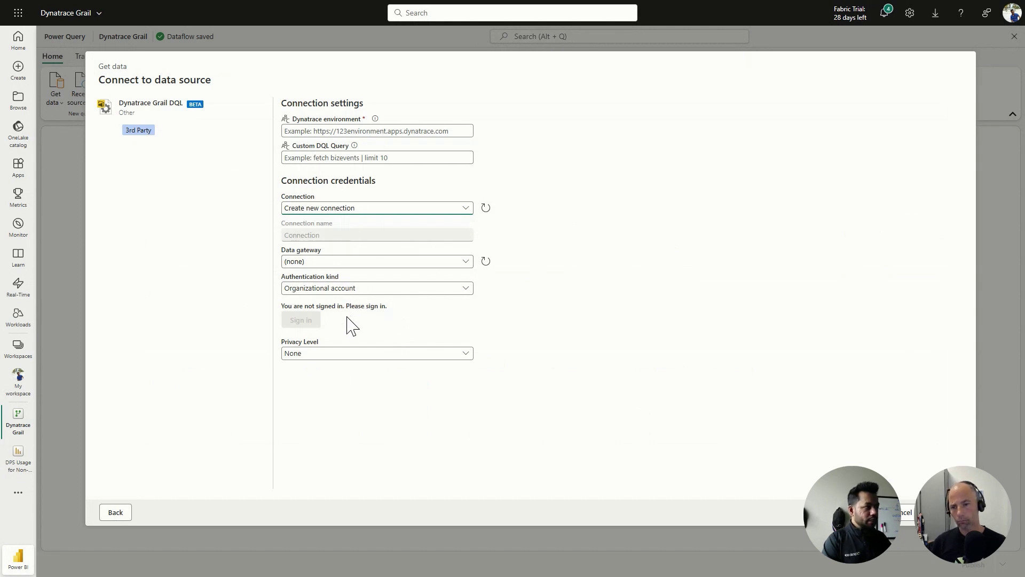
pyautogui.click(343, 291)
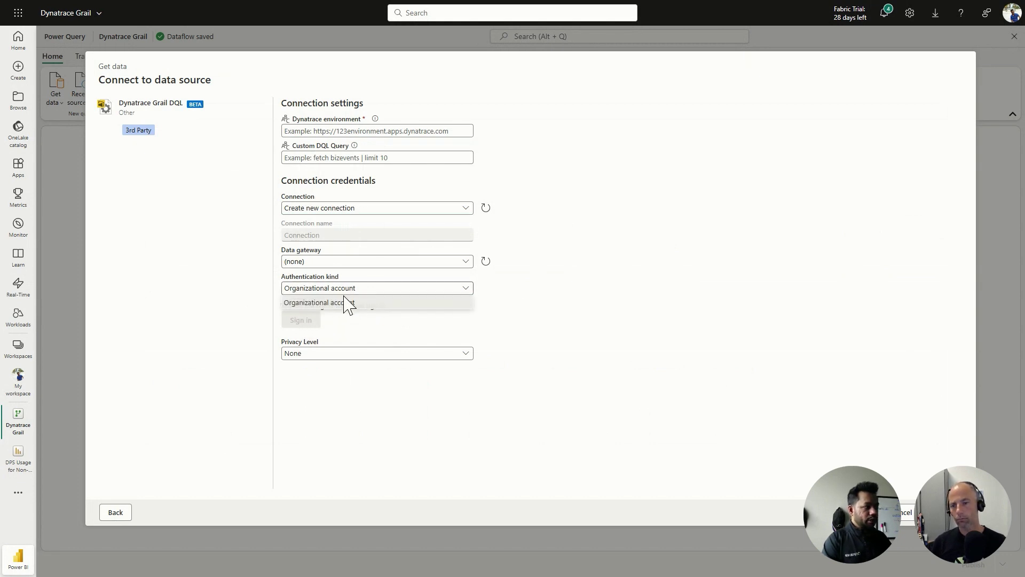
# Cancel the Dynatrace Grail DQL connection setup and switch to the AI Observability page of the report in Power BI Desktop
pyautogui.click(352, 334)
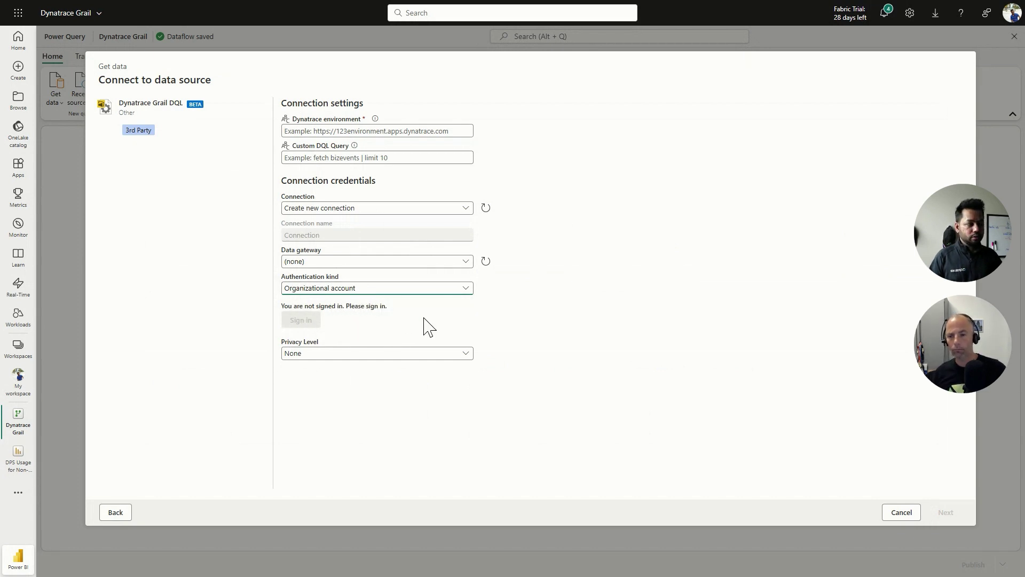
pyautogui.click(913, 515)
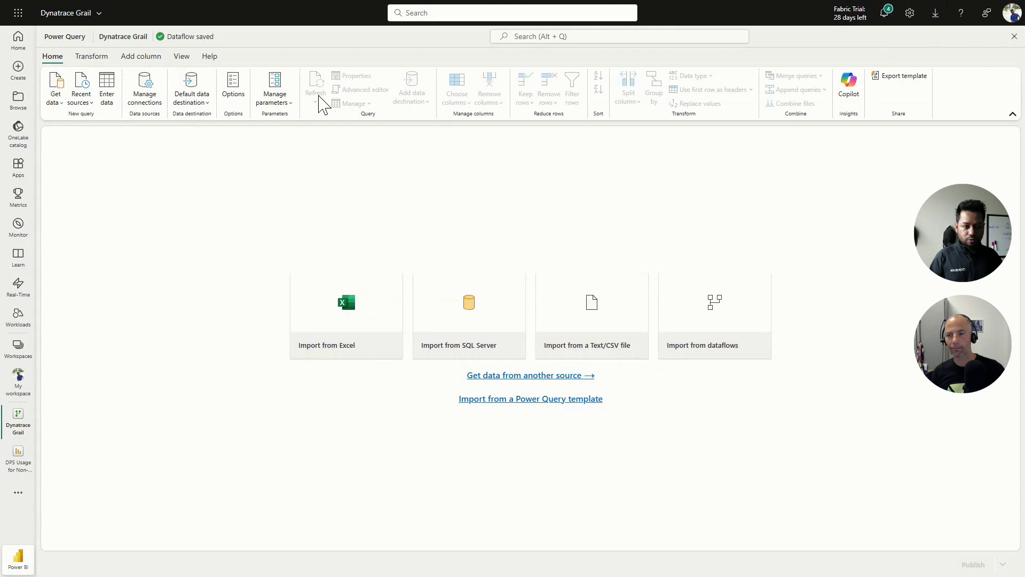
pyautogui.hotkey('alt', 'Tab')
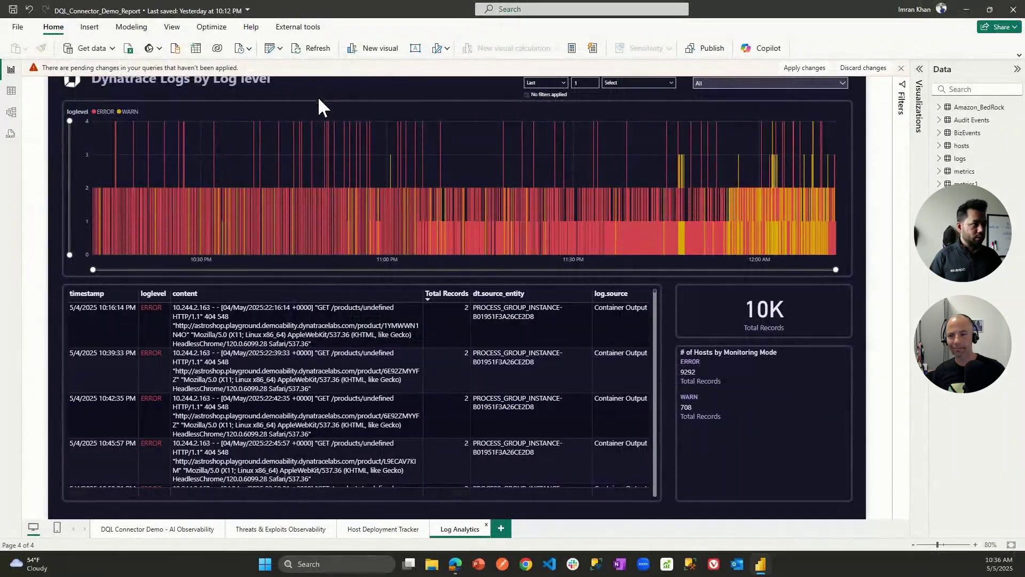
pyautogui.click(183, 528)
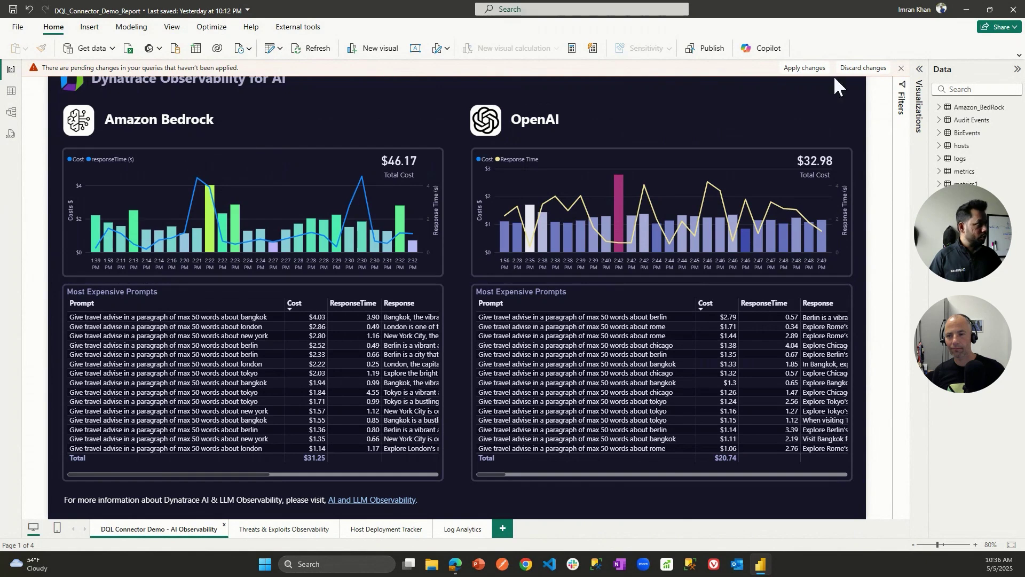
pyautogui.click(902, 68)
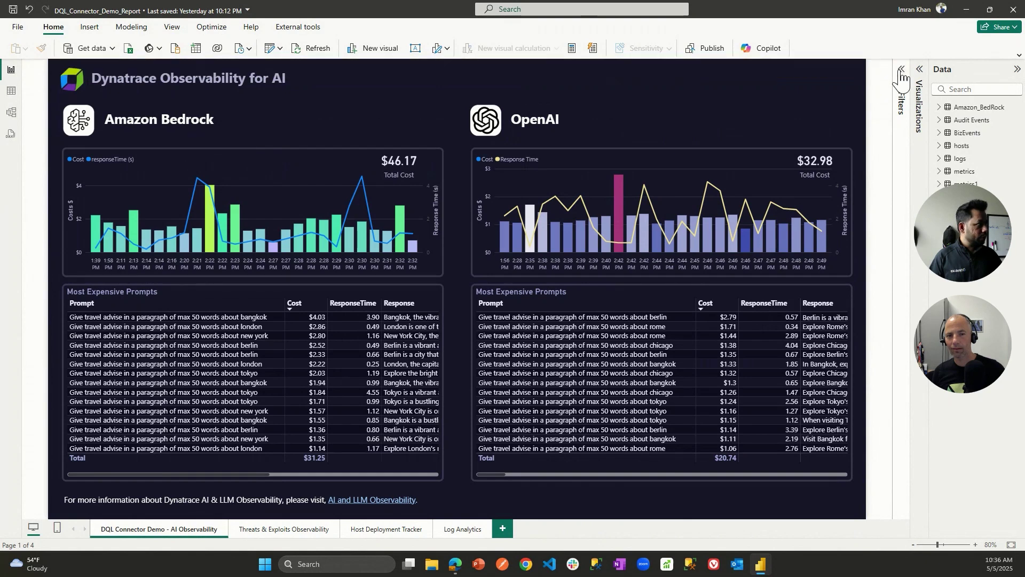
# Open the Amazon_BedRock table's query for editing and inspect its Source step
pyautogui.rightClick(973, 109)
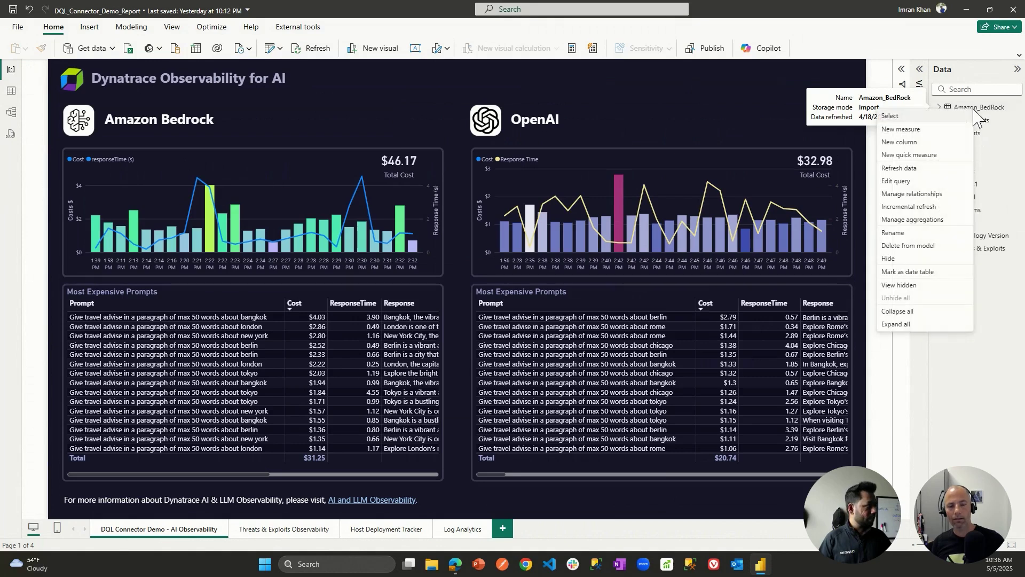
pyautogui.click(900, 181)
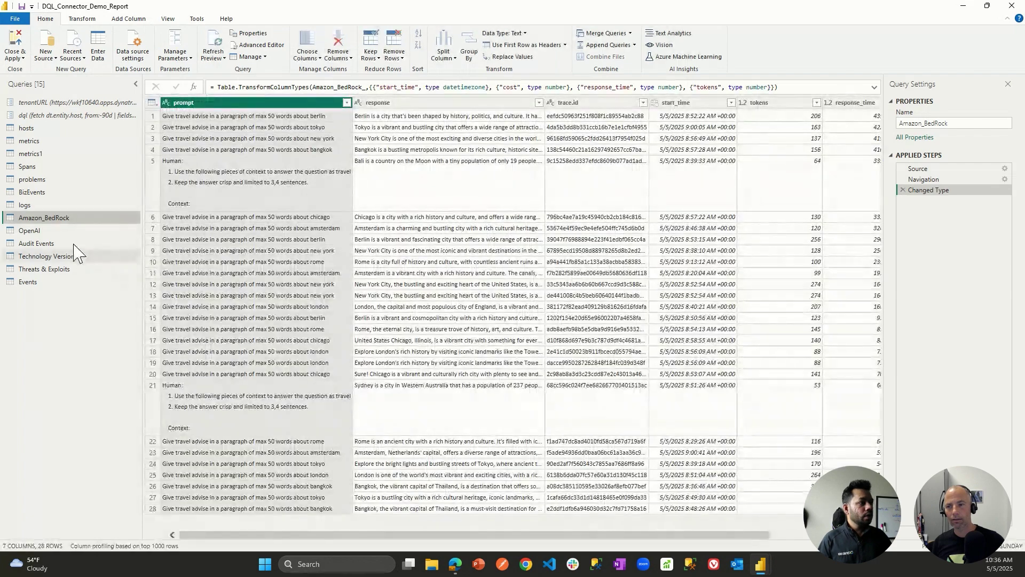
pyautogui.click(914, 170)
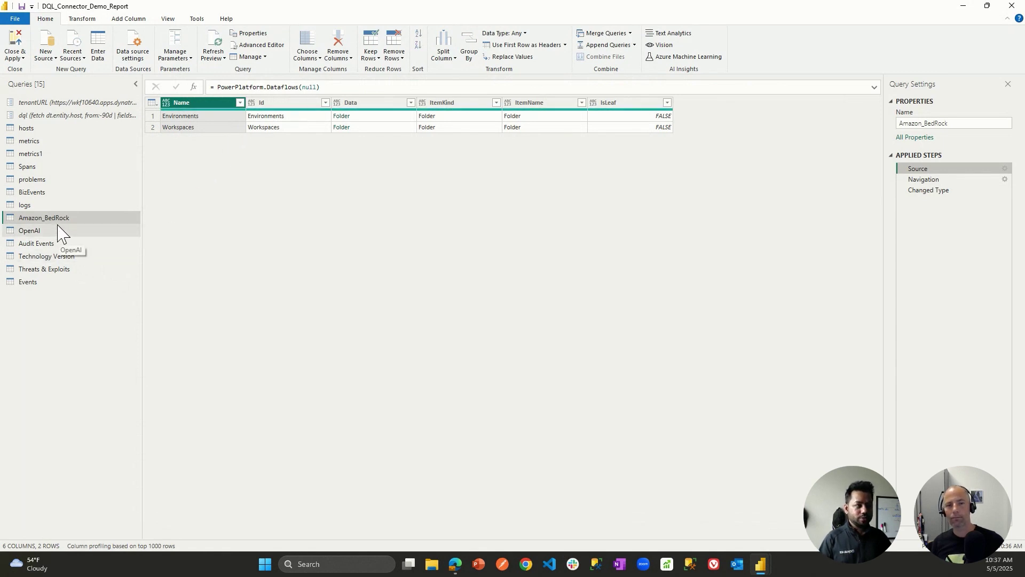
# Connect to Microsoft Fabric Dataflows as a new query source
pyautogui.click(46, 55)
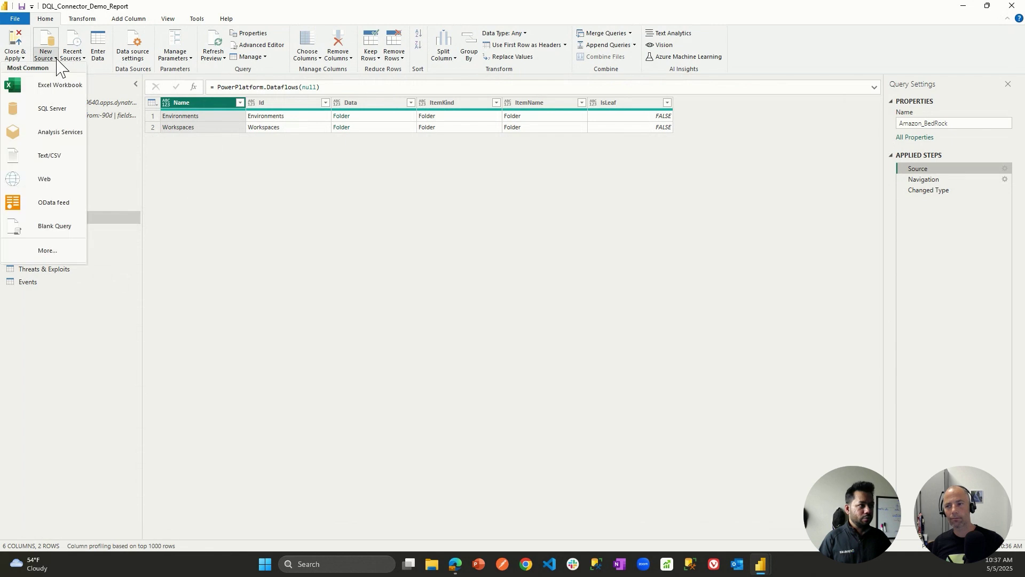
pyautogui.click(47, 251)
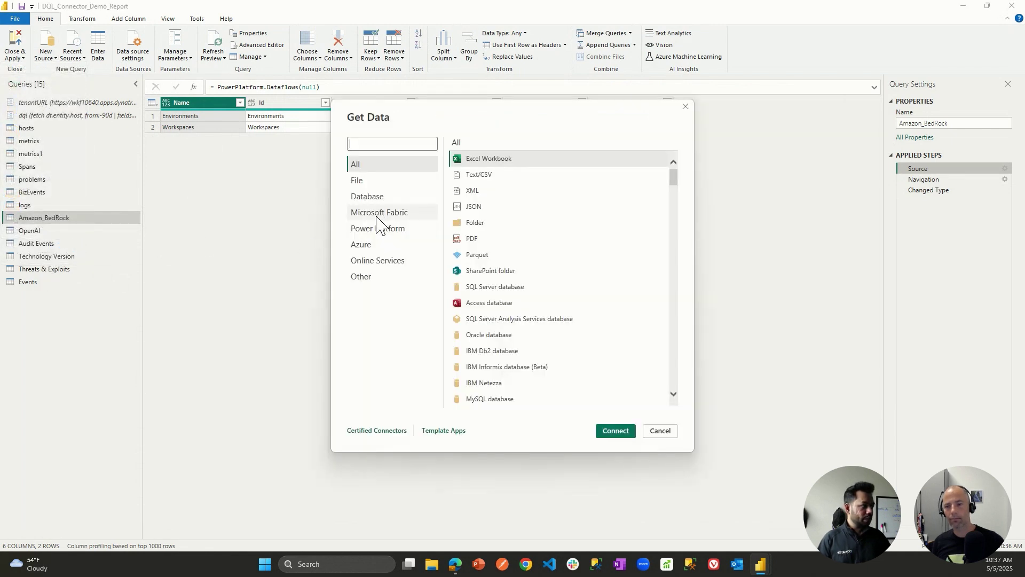
pyautogui.click(389, 216)
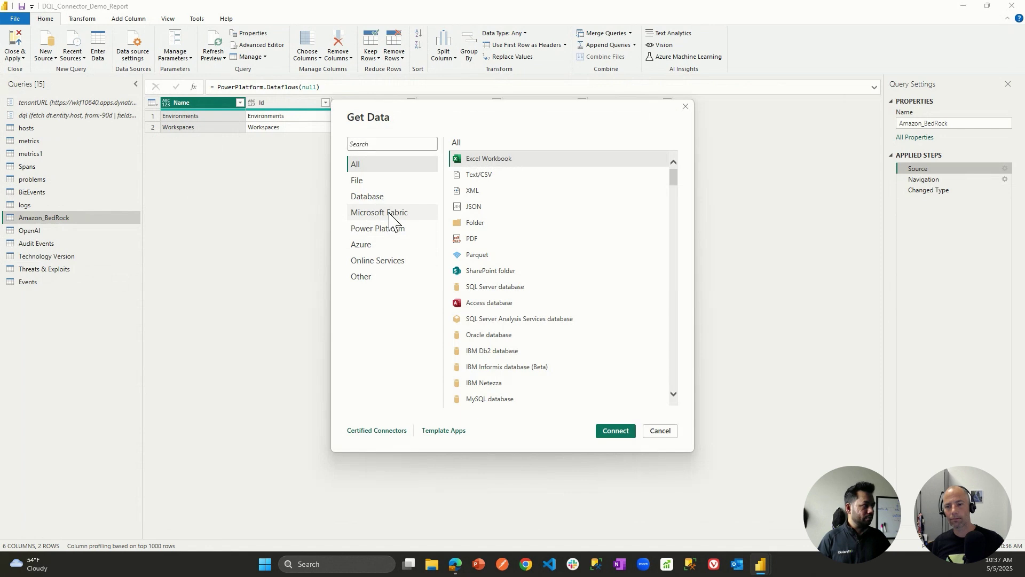
pyautogui.click(467, 159)
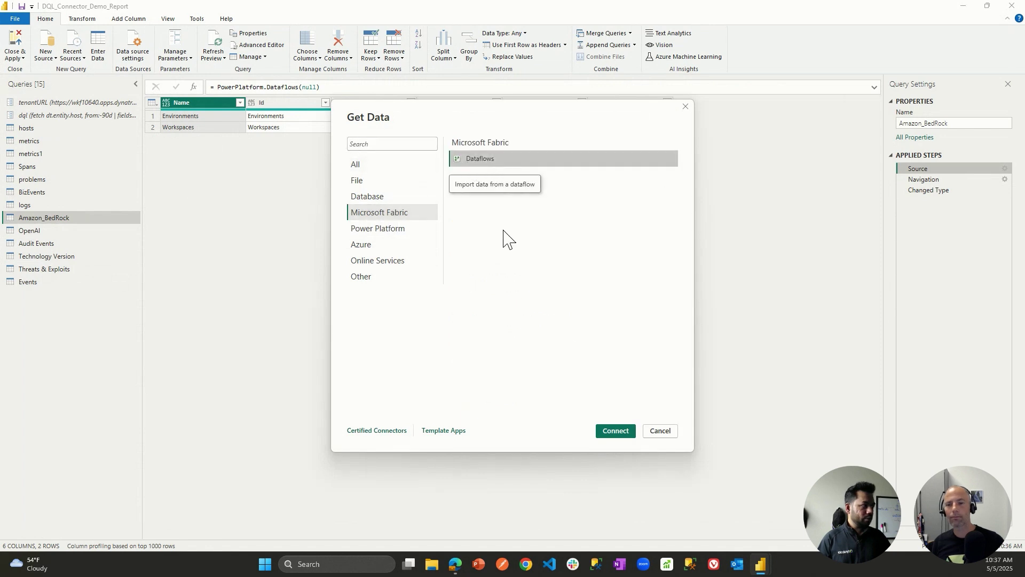
pyautogui.click(614, 432)
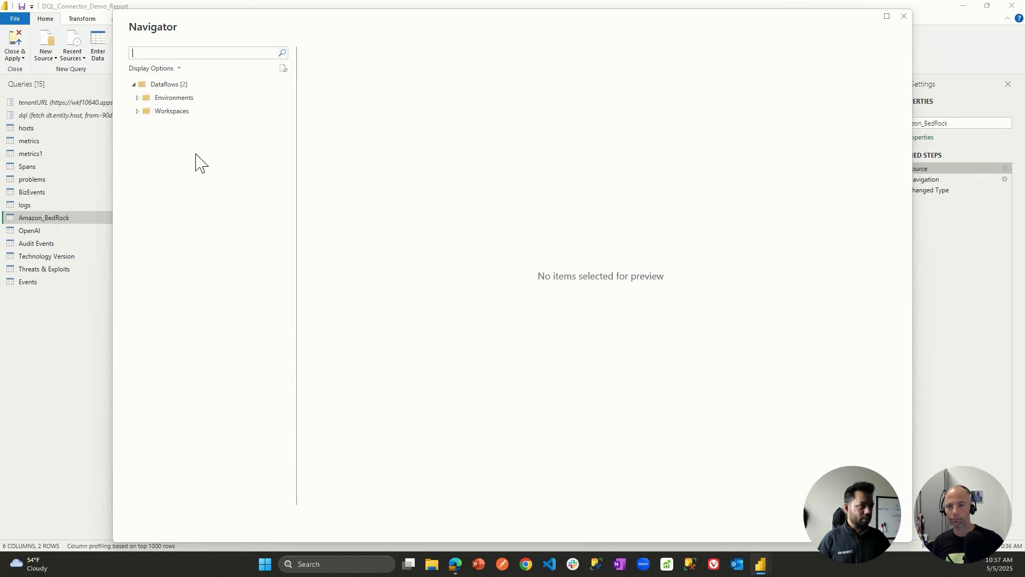
# Browse to the DynatraceGrail dataflow in My workspace, preview its Amazon_BedRock table, and cancel without importing
pyautogui.doubleClick(152, 114)
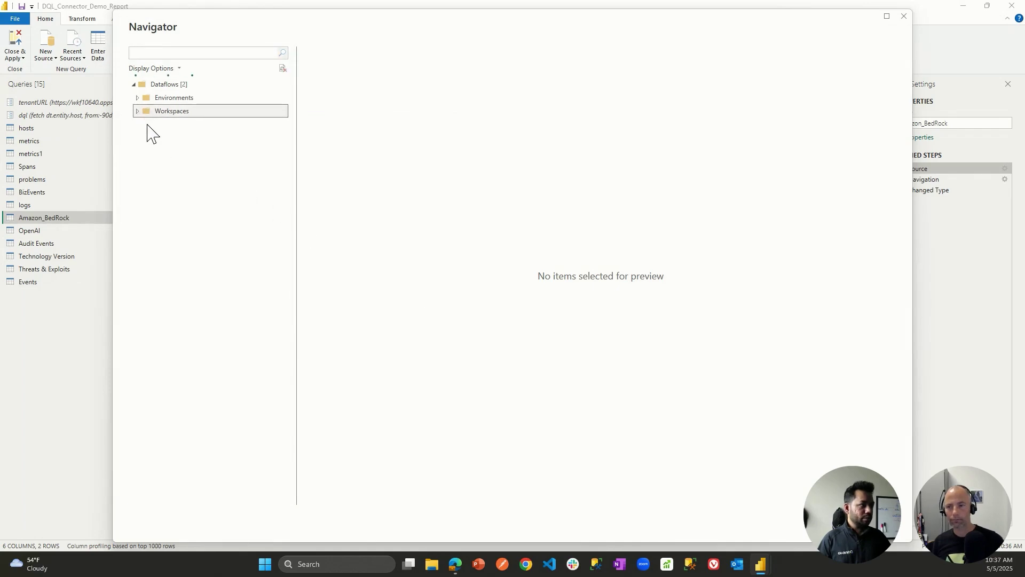
pyautogui.click(142, 126)
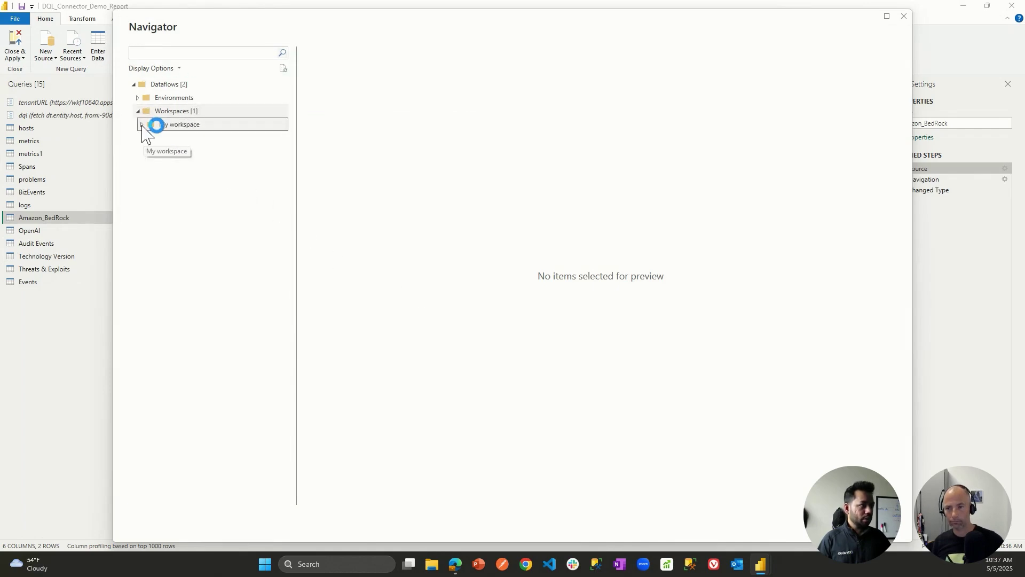
pyautogui.click(150, 140)
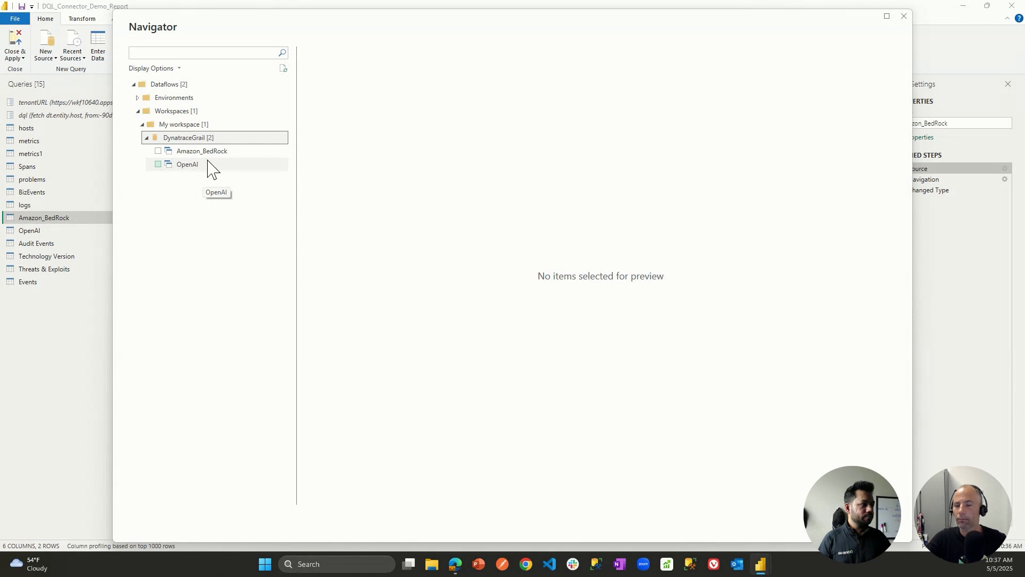
pyautogui.click(212, 153)
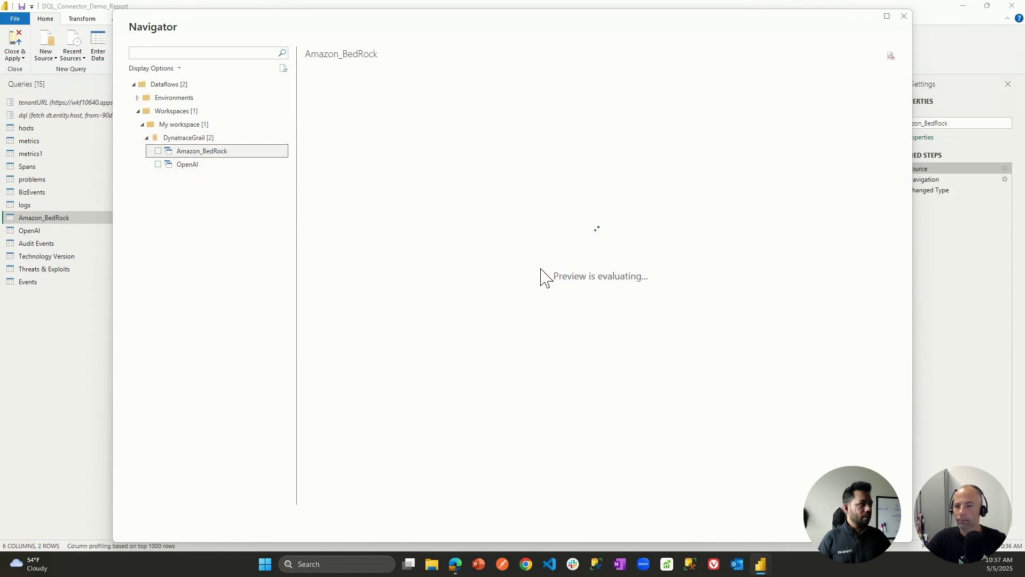
pyautogui.click(891, 539)
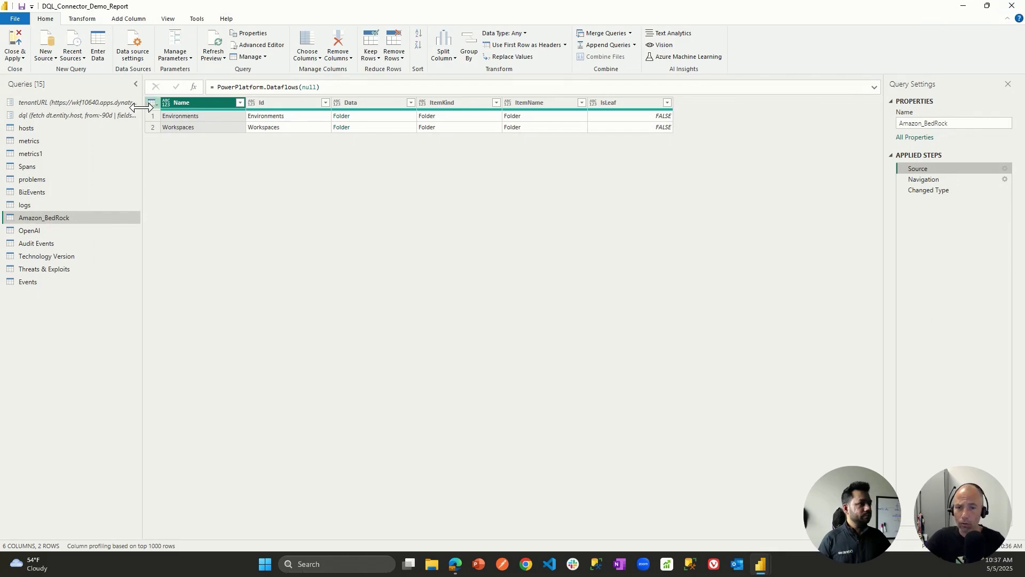
# Close the Power Query Editor and dismiss the report's pending query changes notice
pyautogui.click(1004, 4)
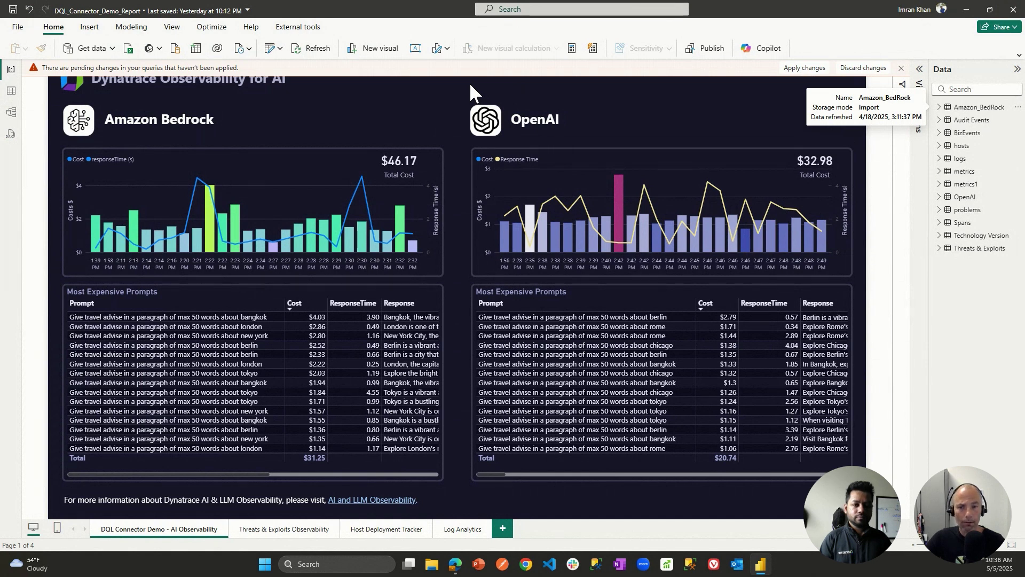
pyautogui.click(901, 68)
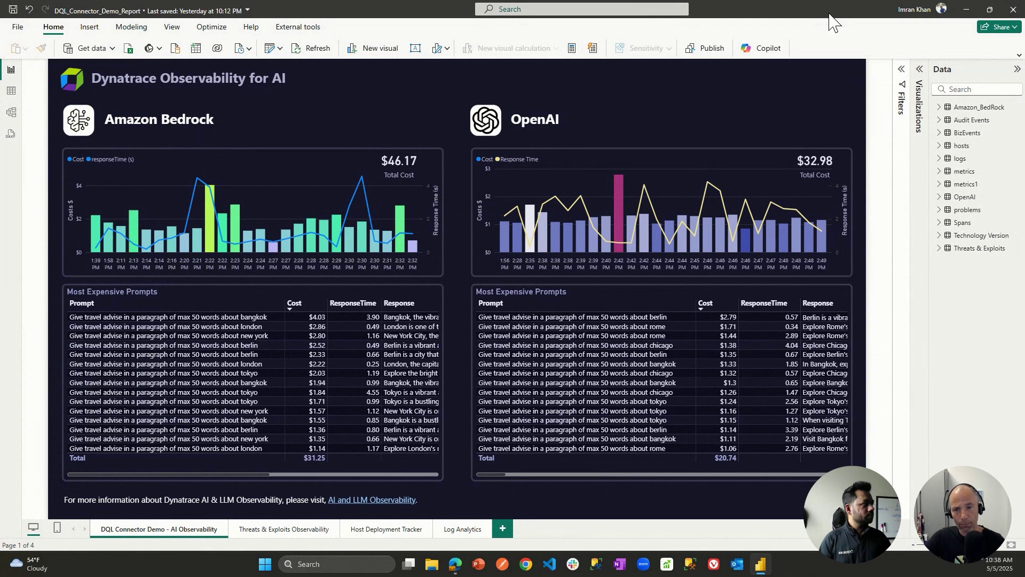